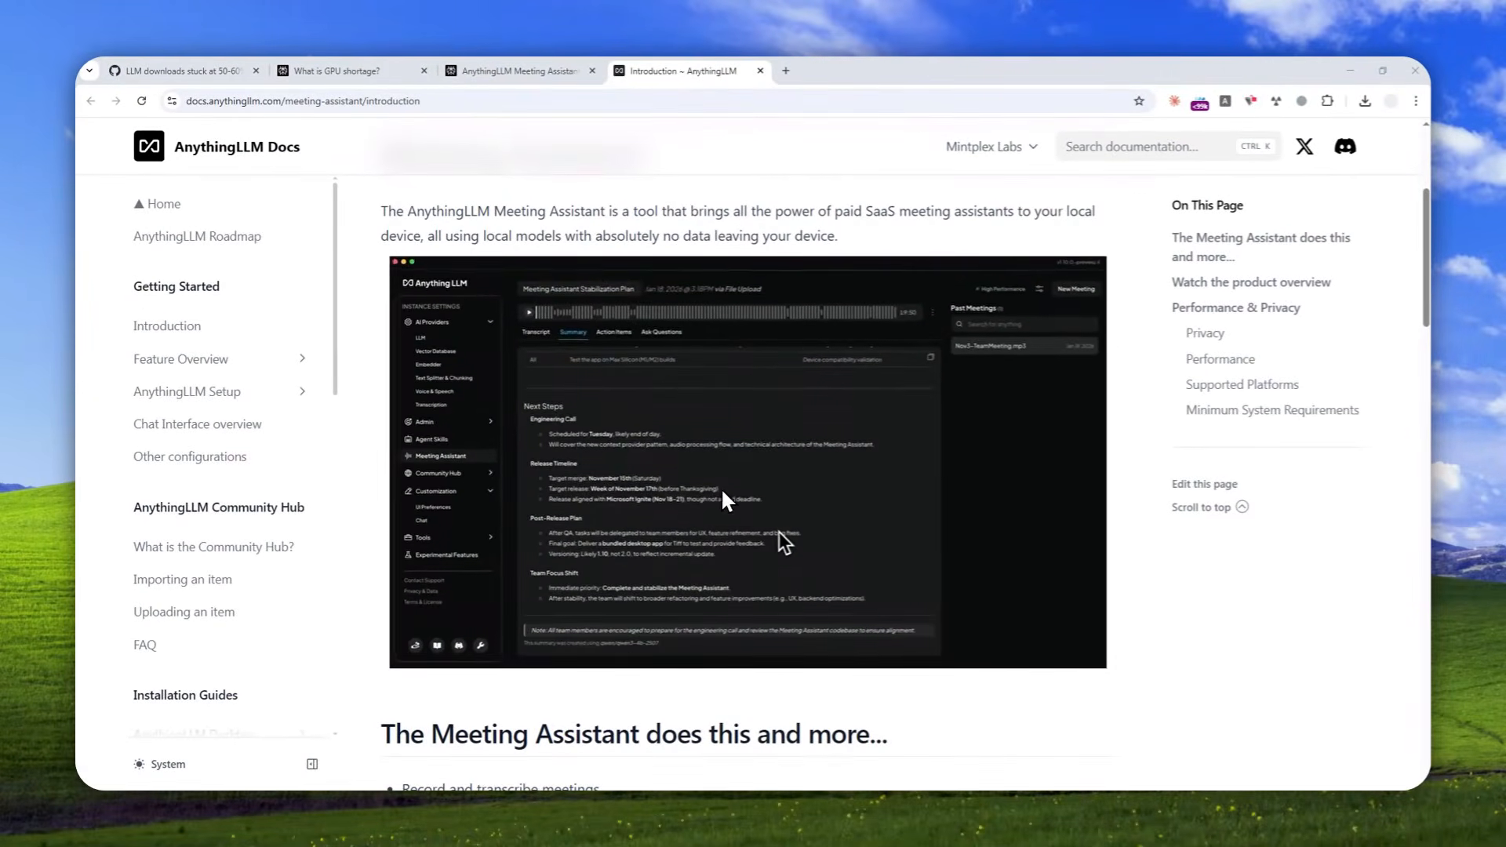
# Read the Meeting Assistant introduction in the AnythingLLM documentation, including its heading, description and product preview.
pyautogui.scroll(4, 725, 474)
pyautogui.moveTo(622, 437); pyautogui.dragTo(382, 433)
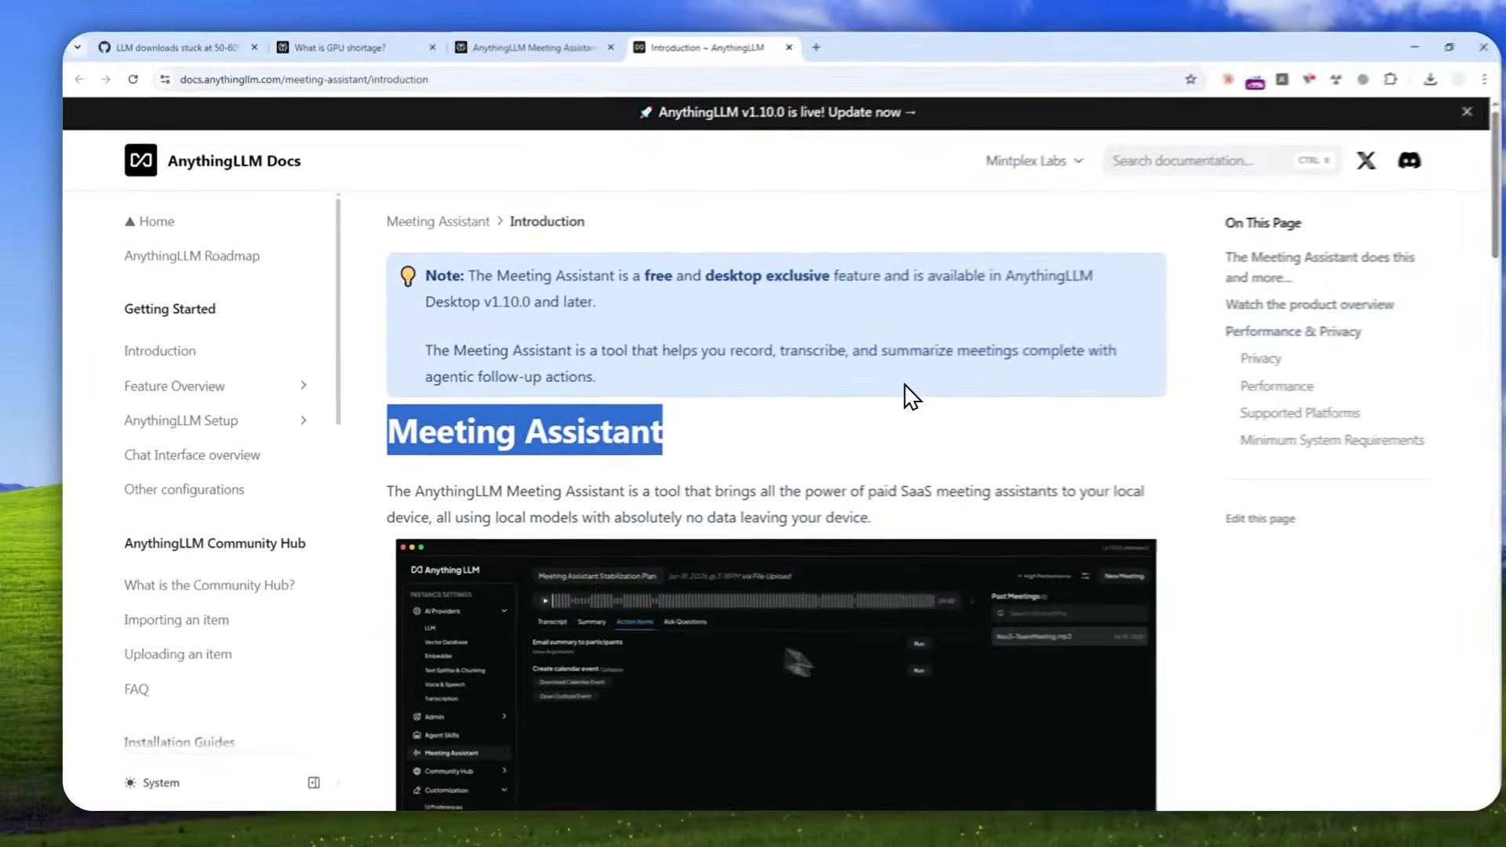
pyautogui.scroll(-3, 875, 388)
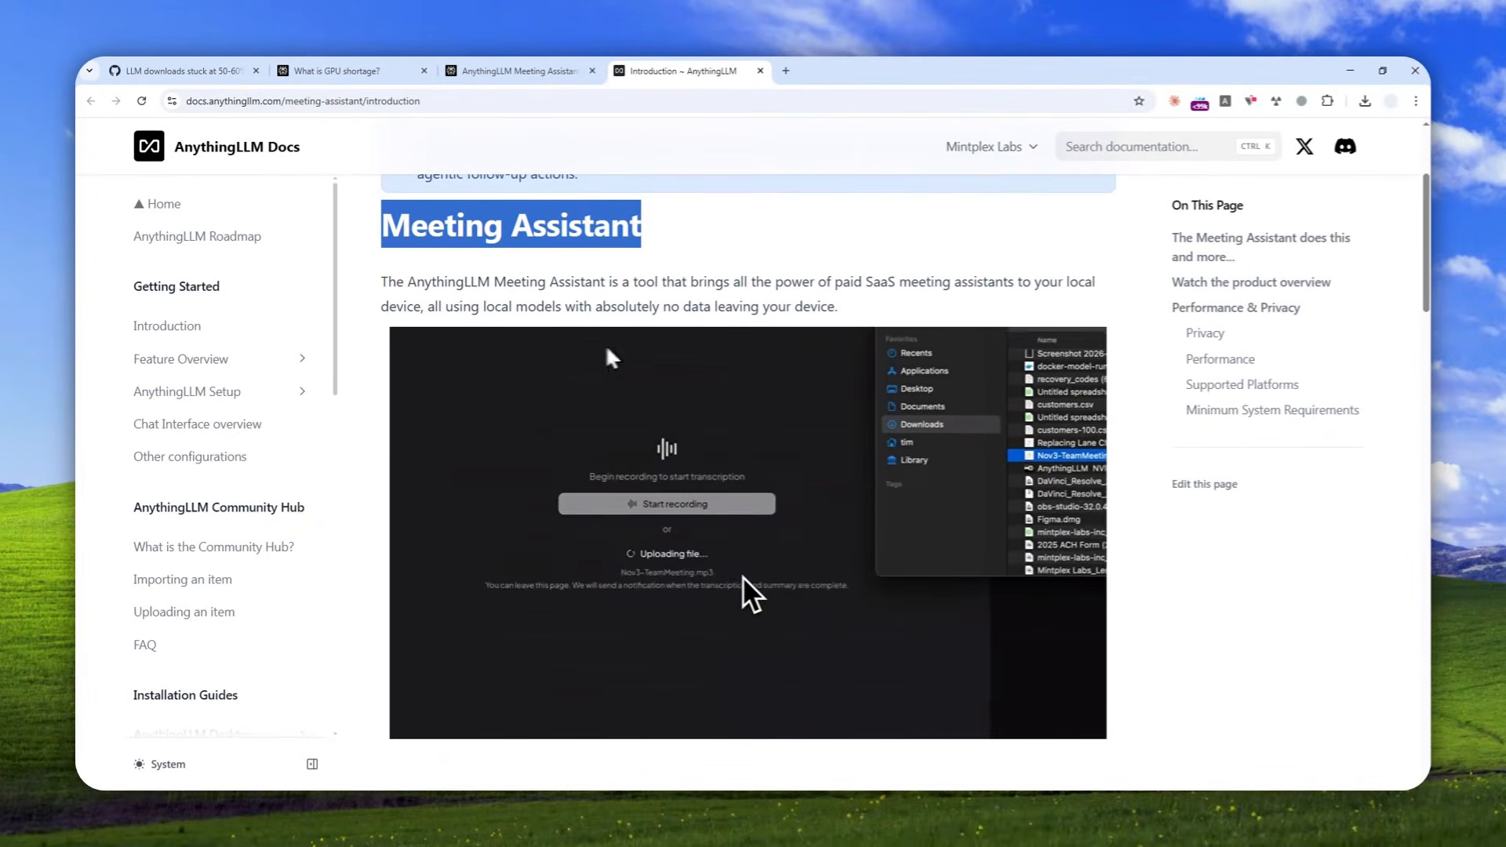
pyautogui.moveTo(407, 283); pyautogui.dragTo(491, 283)
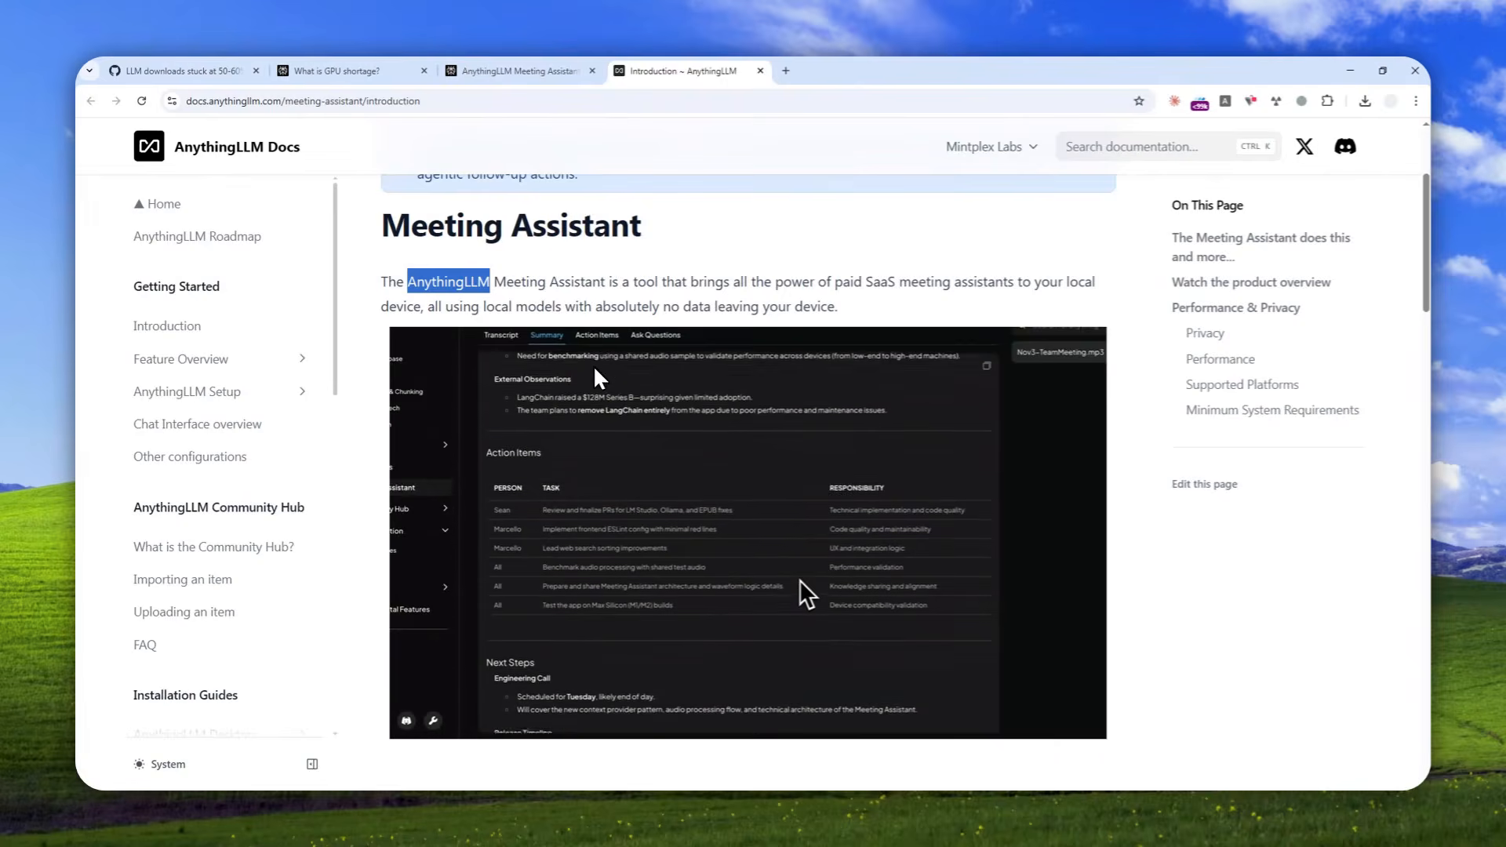
pyautogui.scroll(-1, 798, 580)
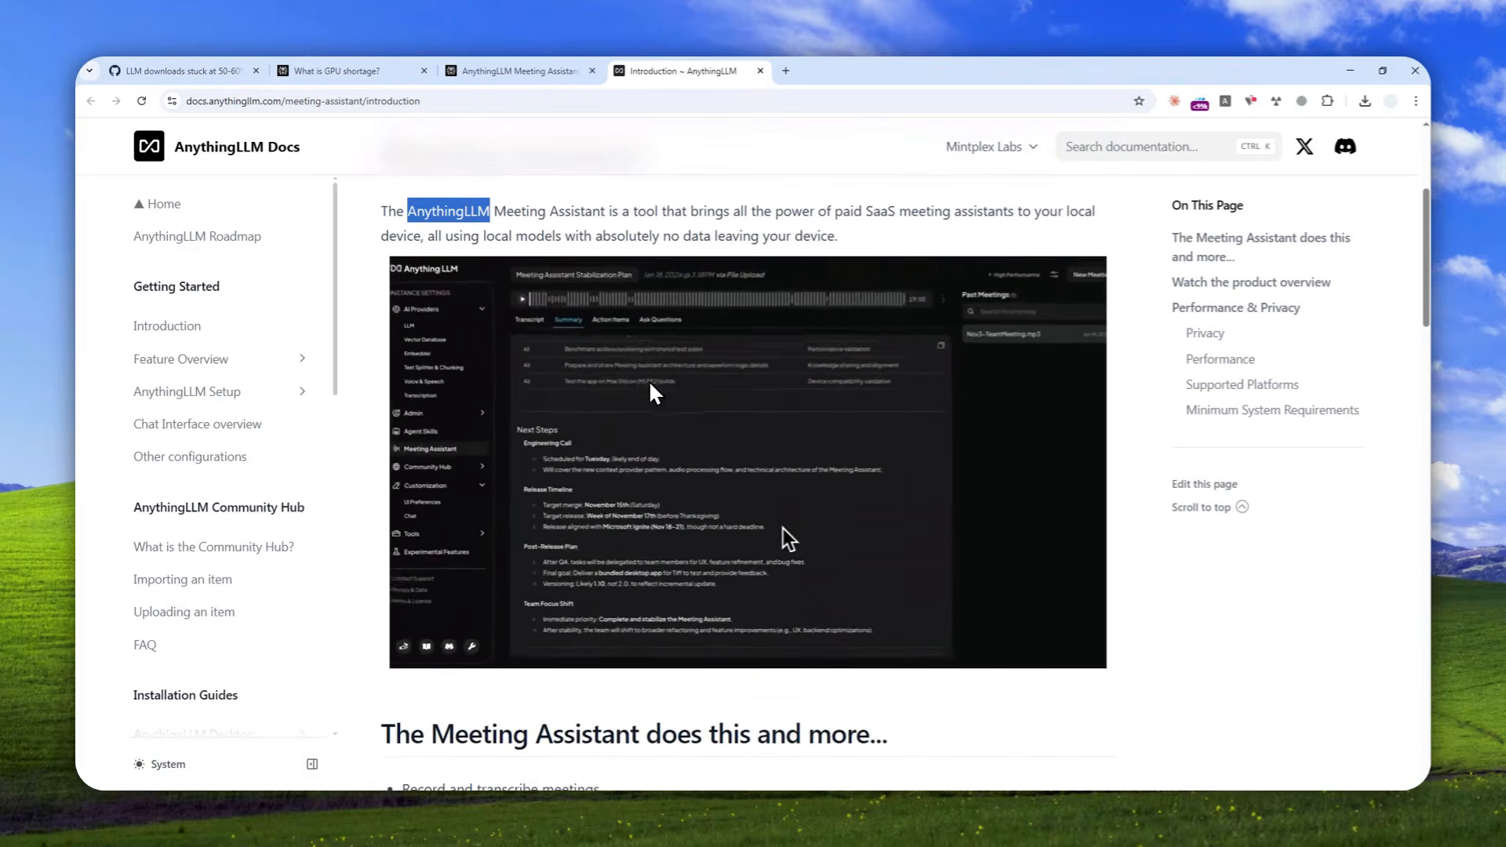
pyautogui.scroll(1, 651, 388)
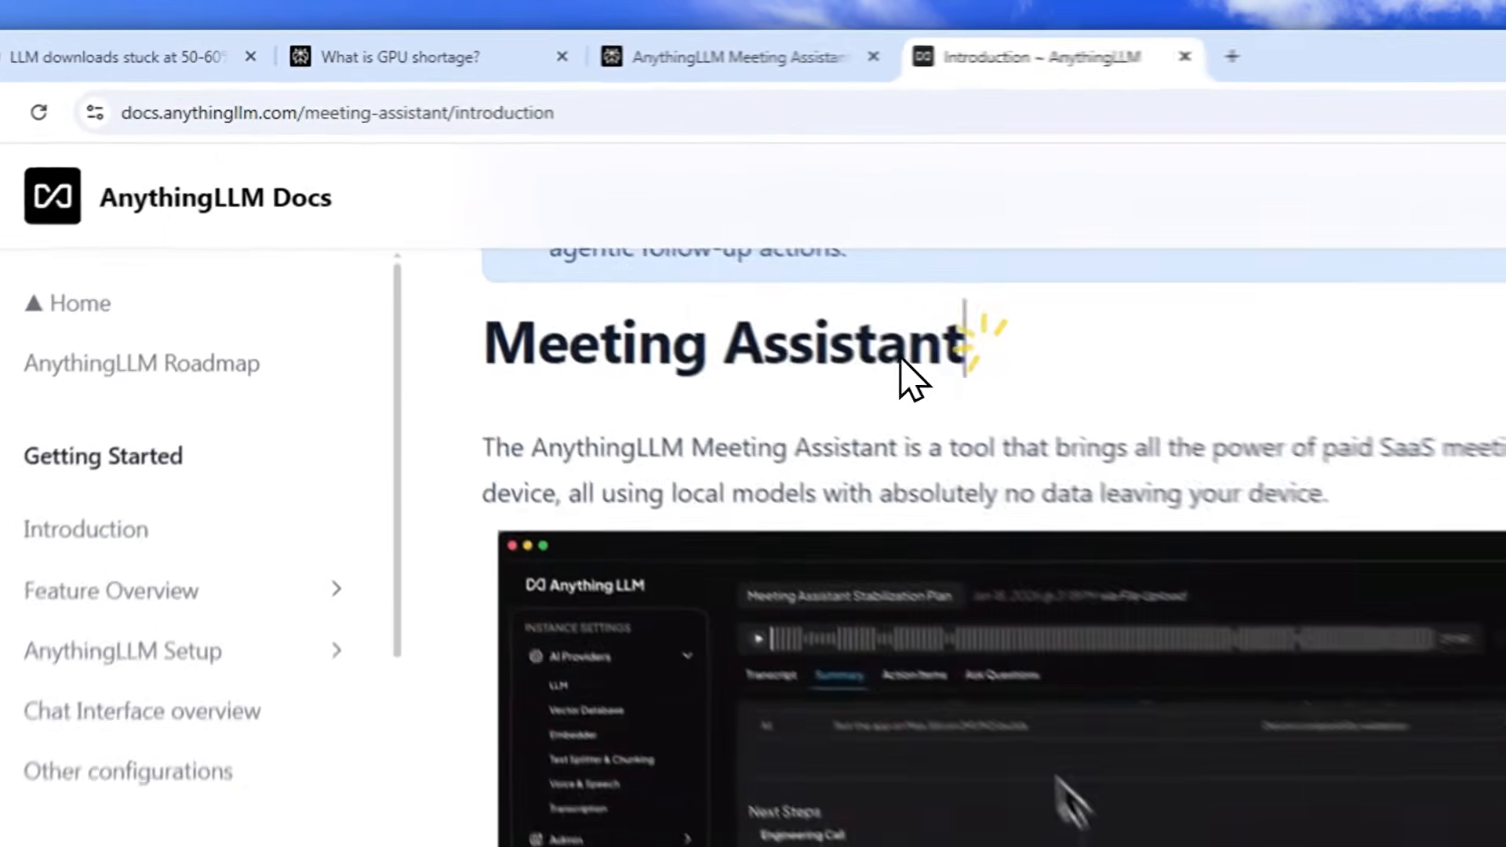
pyautogui.moveTo(627, 227); pyautogui.dragTo(369, 235)
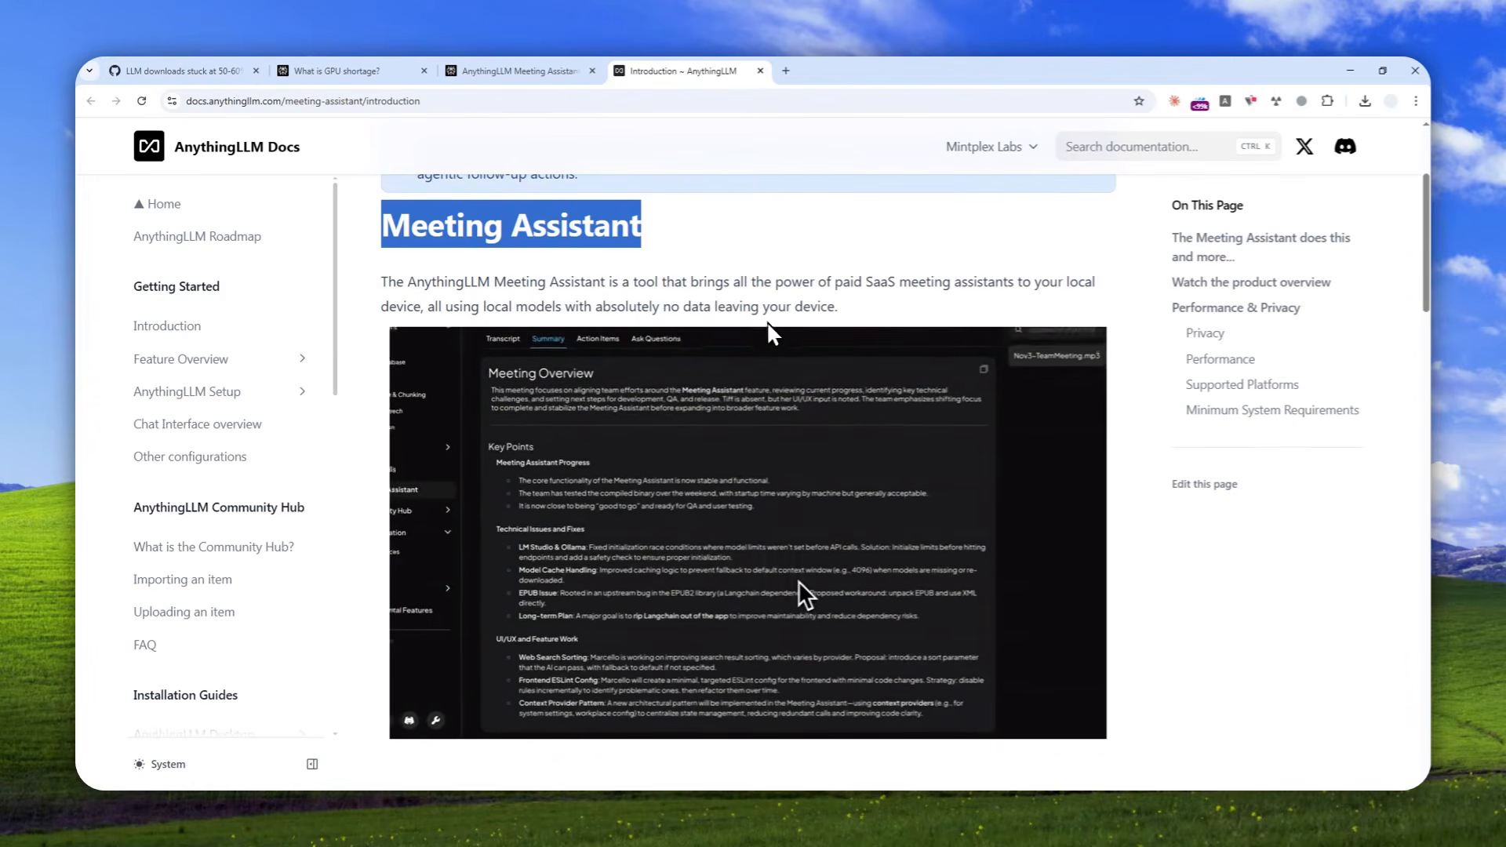
pyautogui.scroll(-1, 578, 331)
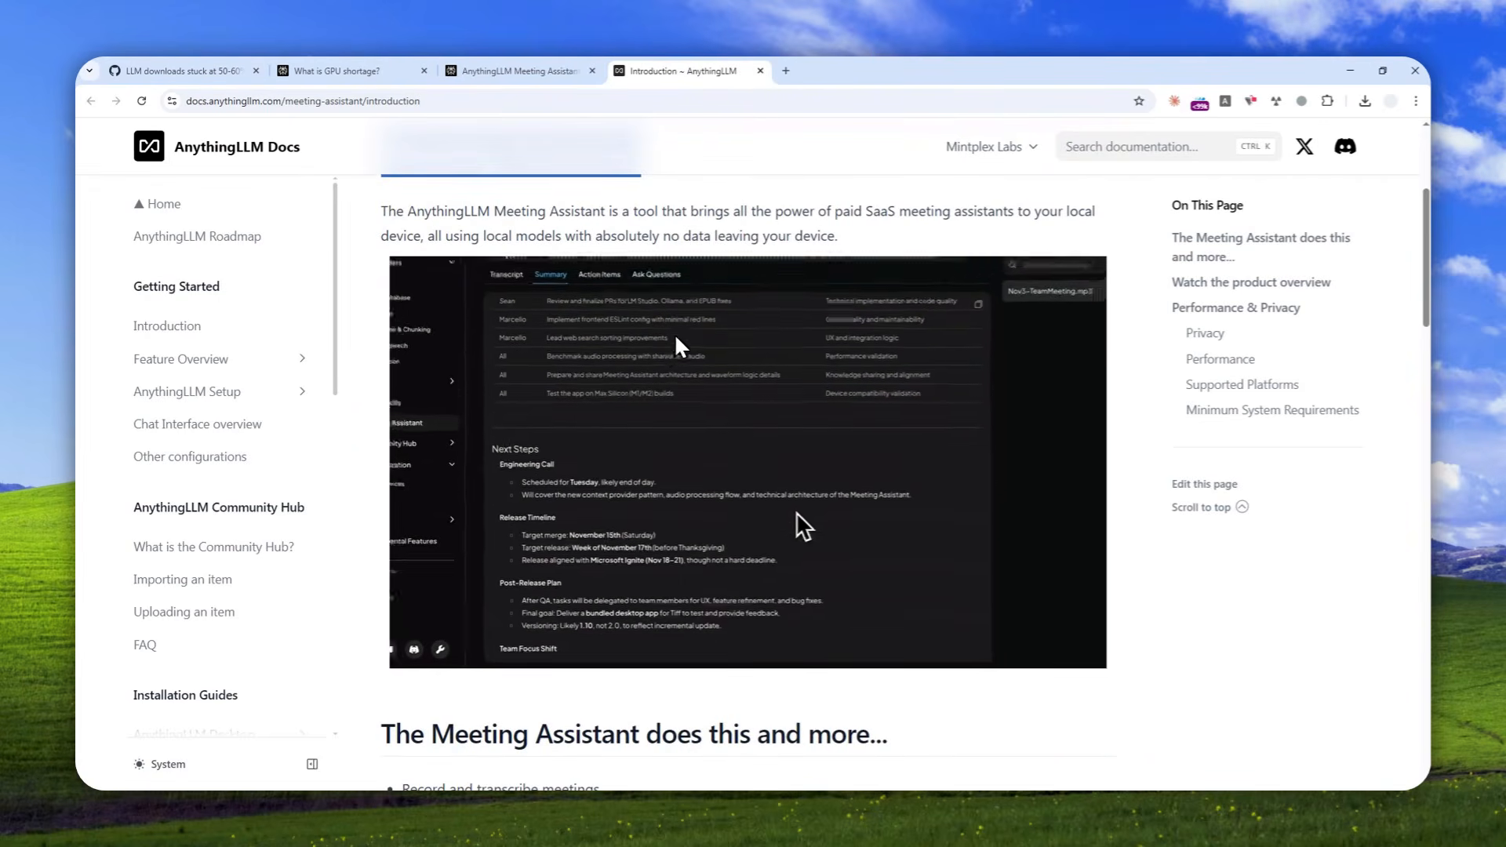
# Search the web for "anythingllm" in a new browser tab and open the AnythingLLM desktop download page.
pyautogui.click(782, 69)
pyautogui.write('anythingllm')
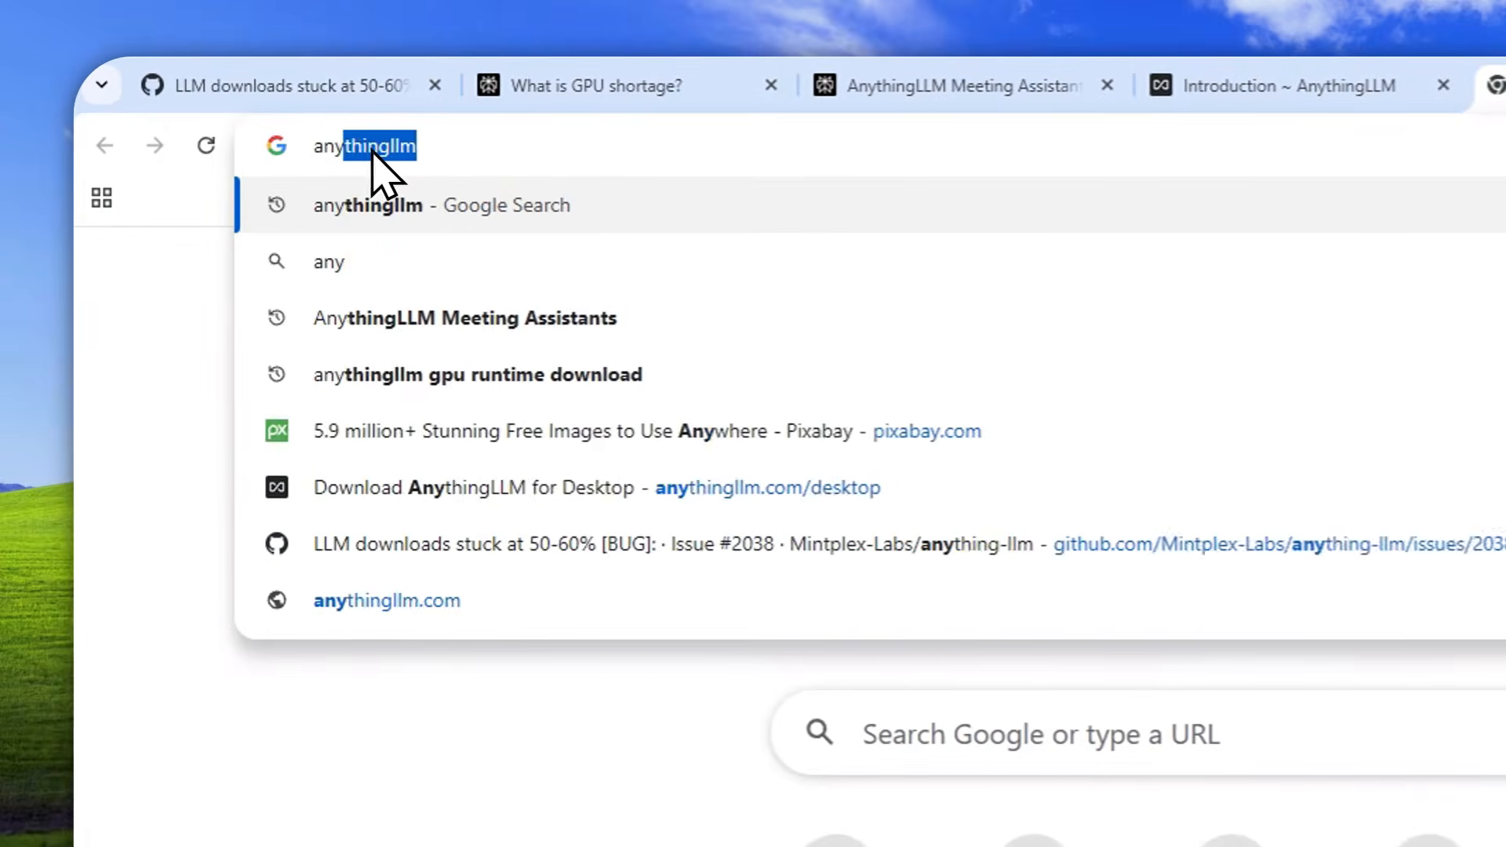
pyautogui.press('Return')
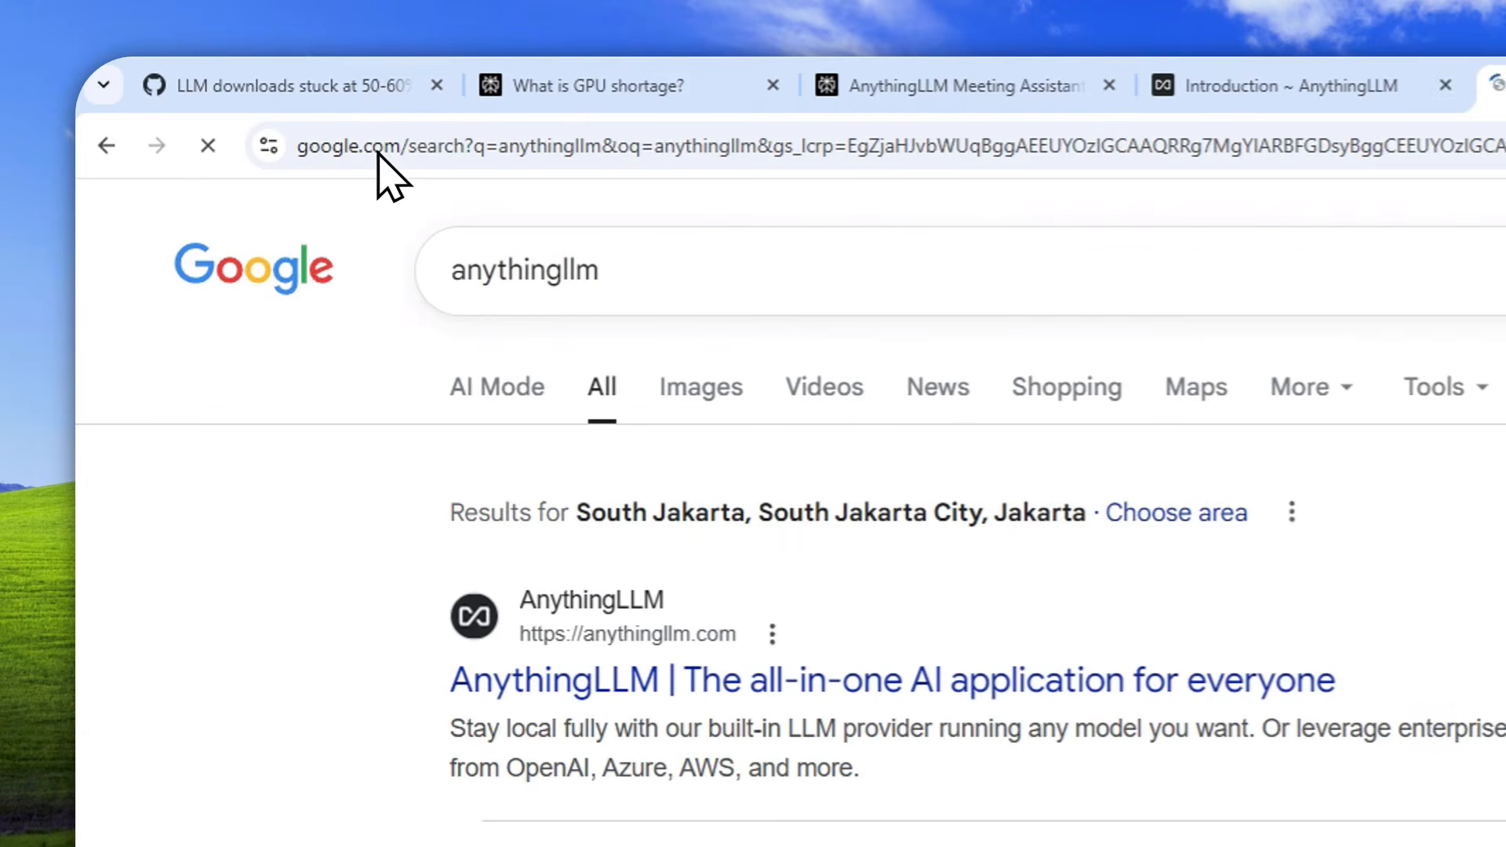
pyautogui.click(337, 465)
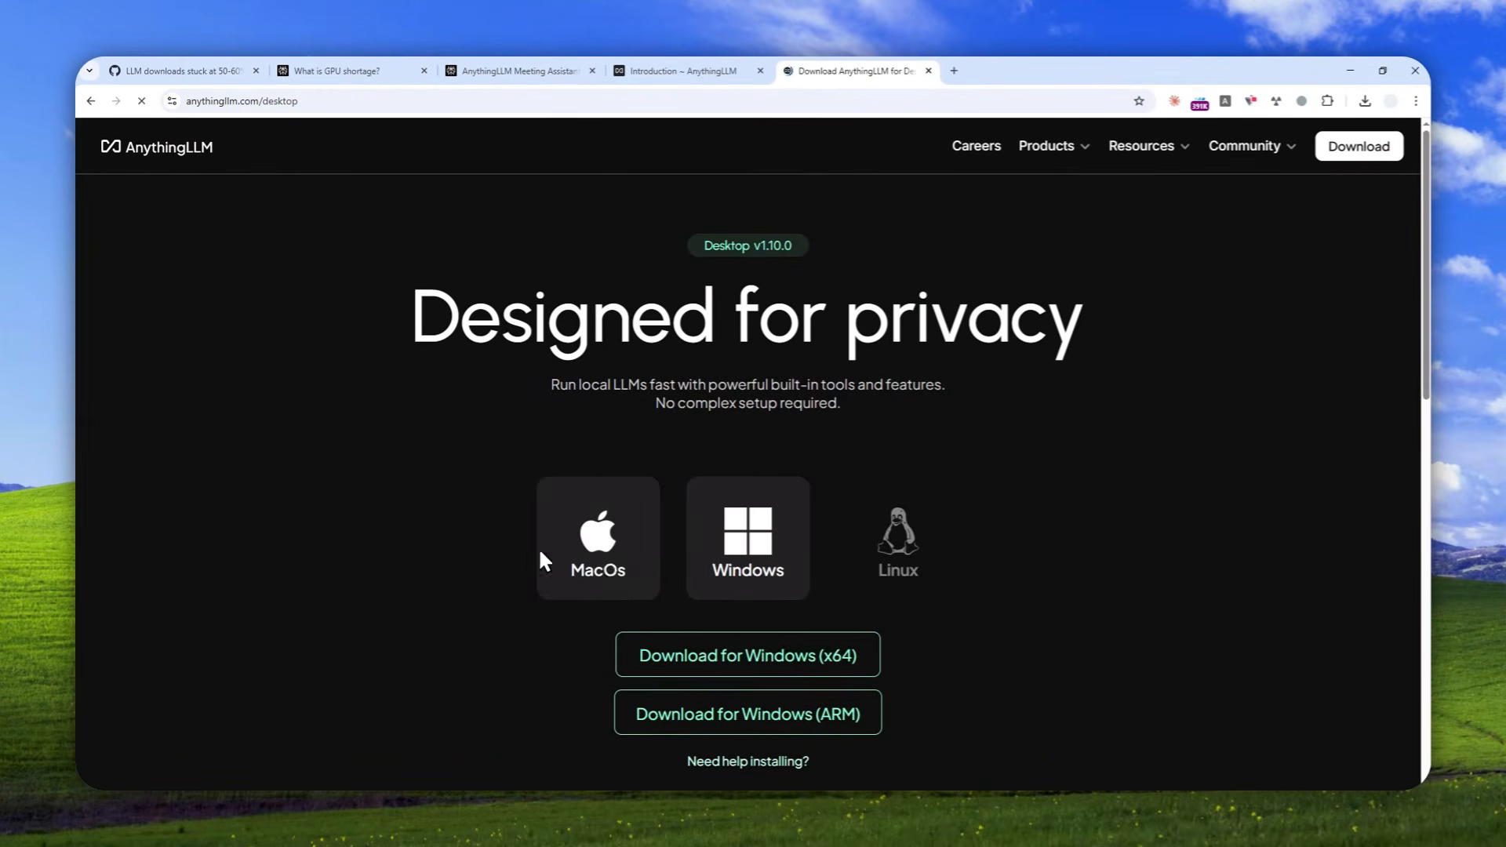
# Compare the desktop download options for MacOs, Linux and Windows, ending on Windows.
pyautogui.scroll(-2, 602, 541)
pyautogui.click(610, 416)
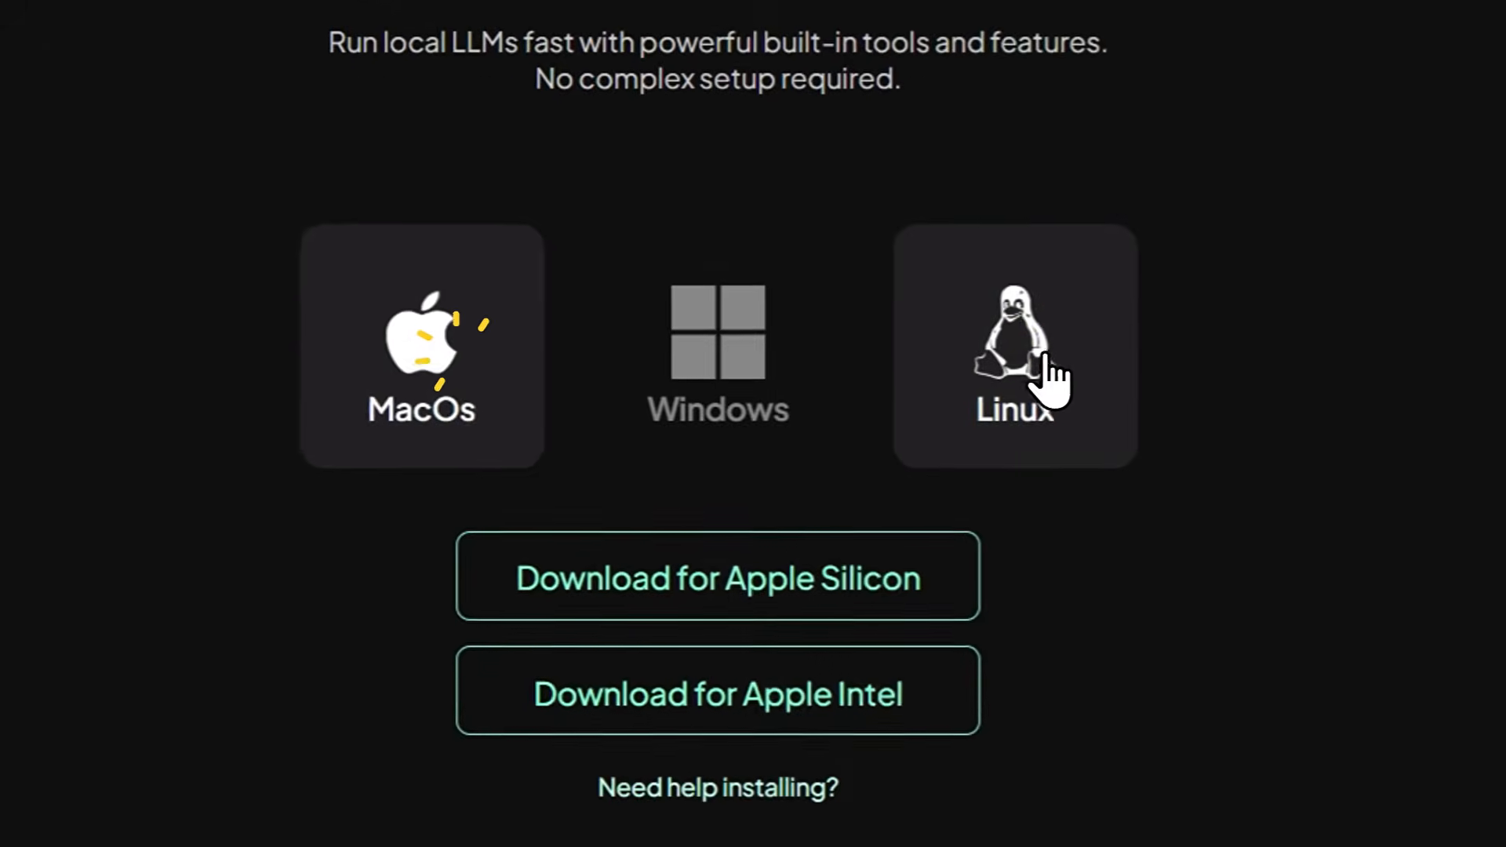
pyautogui.click(1048, 375)
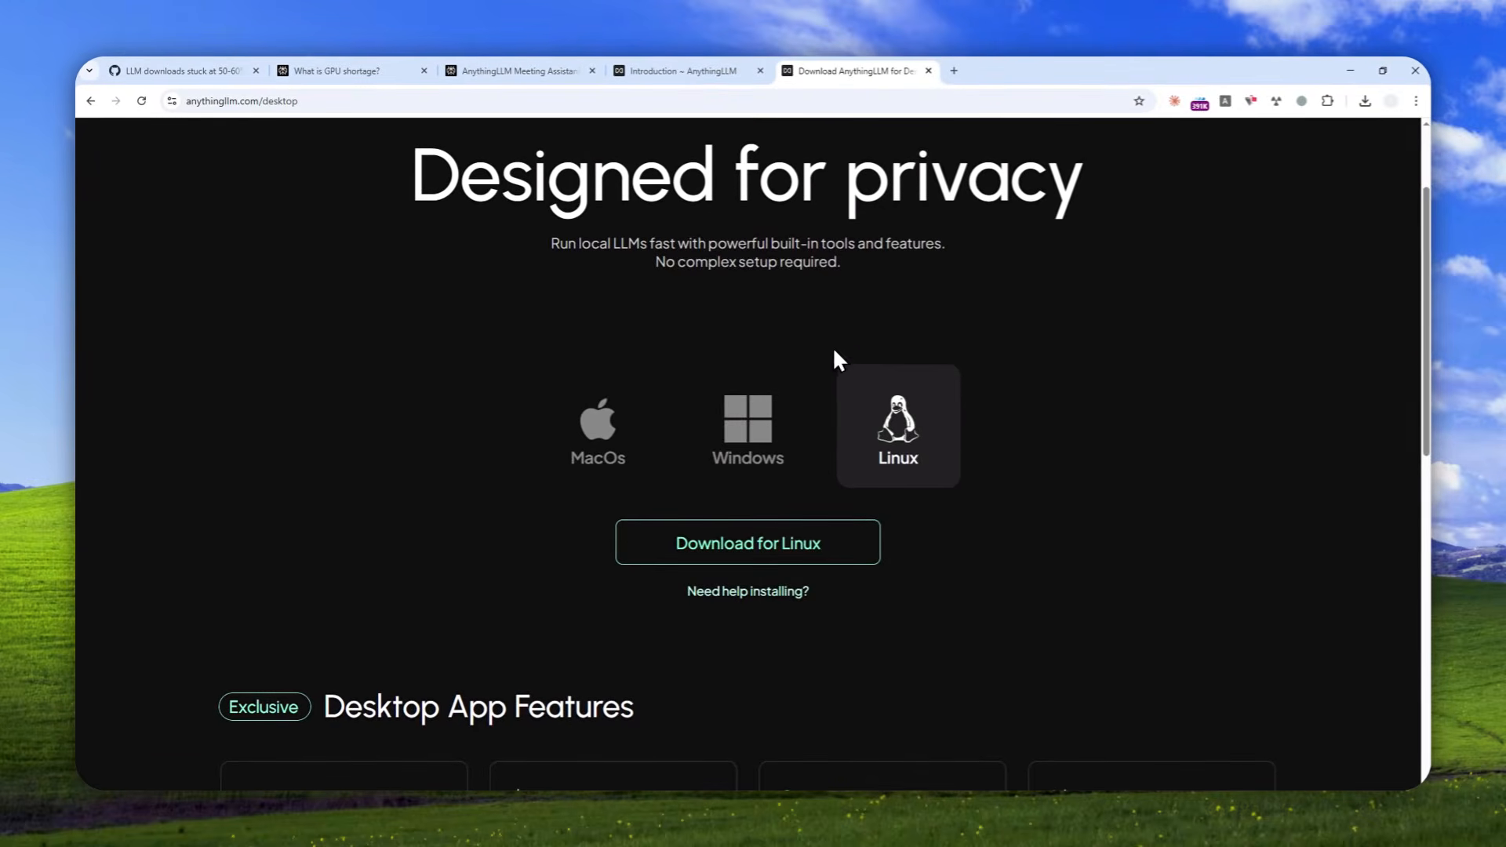
pyautogui.click(731, 469)
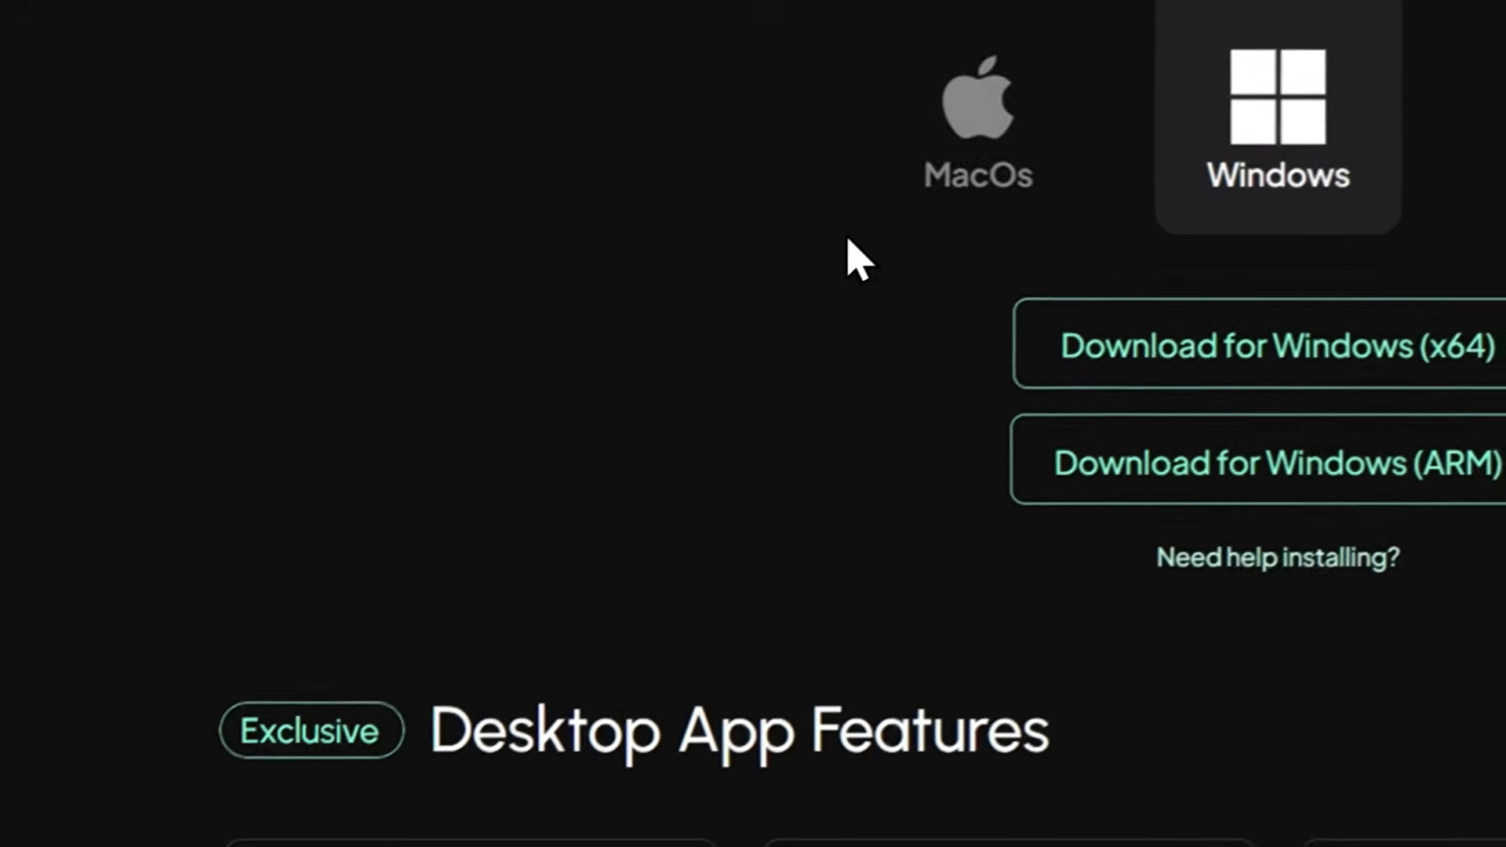
# Launch the installed AnythingLLM desktop application.
pyautogui.press('super')
pyautogui.scroll(-3, 457, 554)
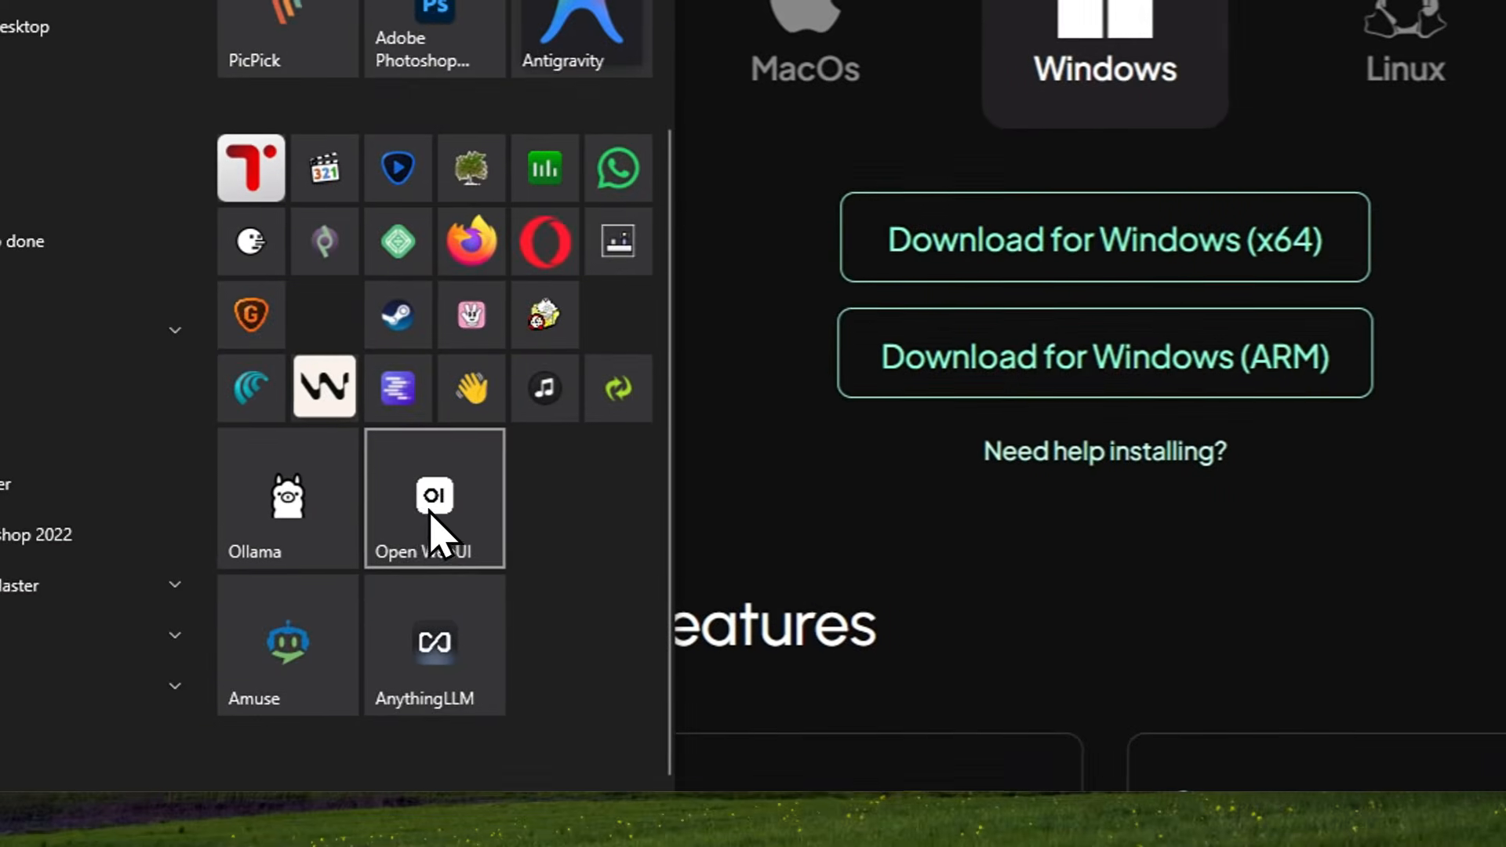
pyautogui.click(438, 686)
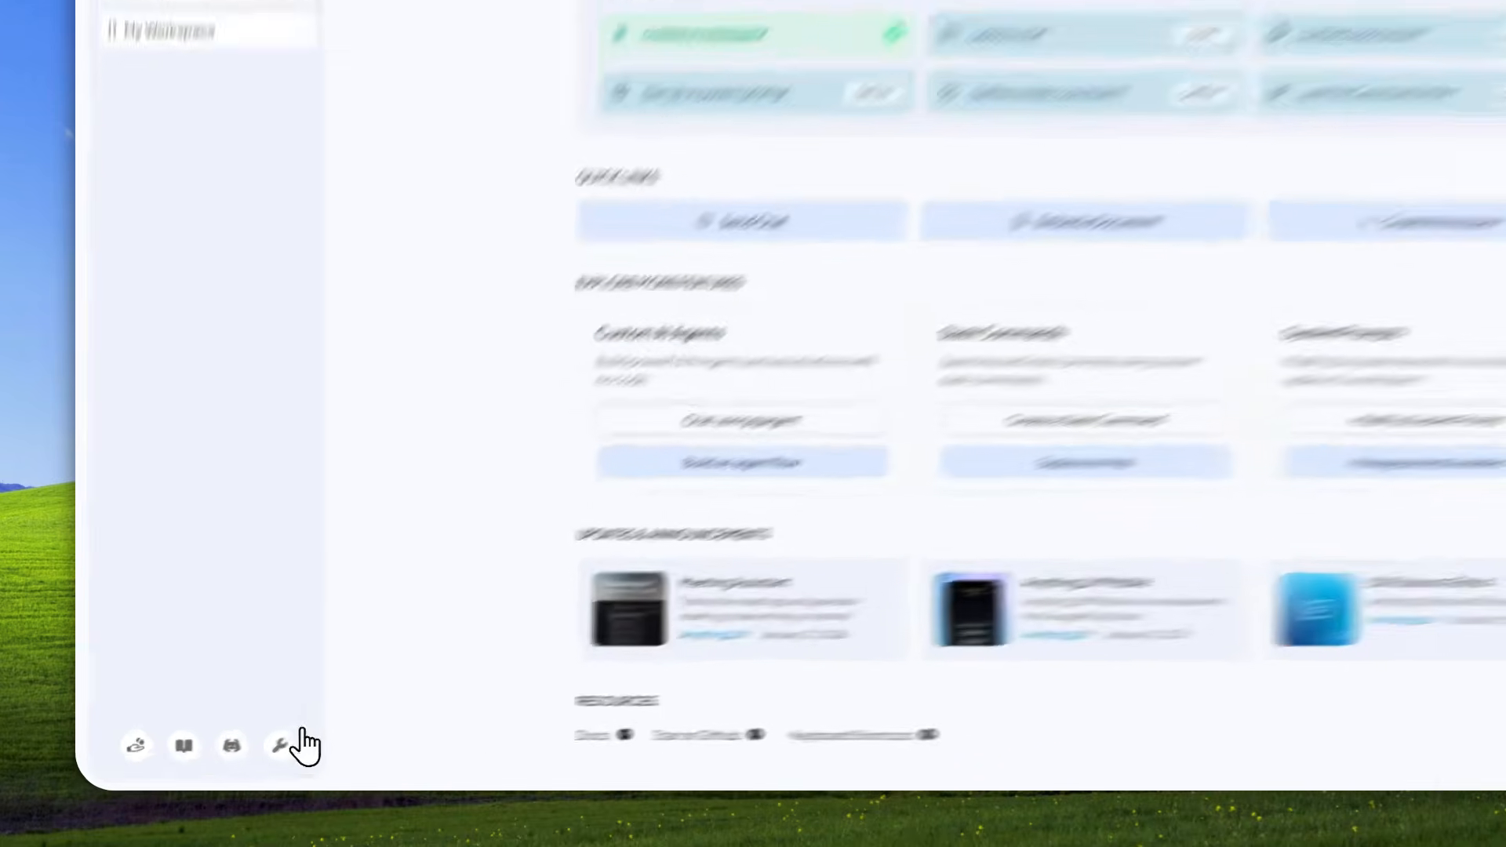
# Examine the models offered by the AnythingLLM provider in the LLM preferences, then return to the home screen.
pyautogui.click(232, 755)
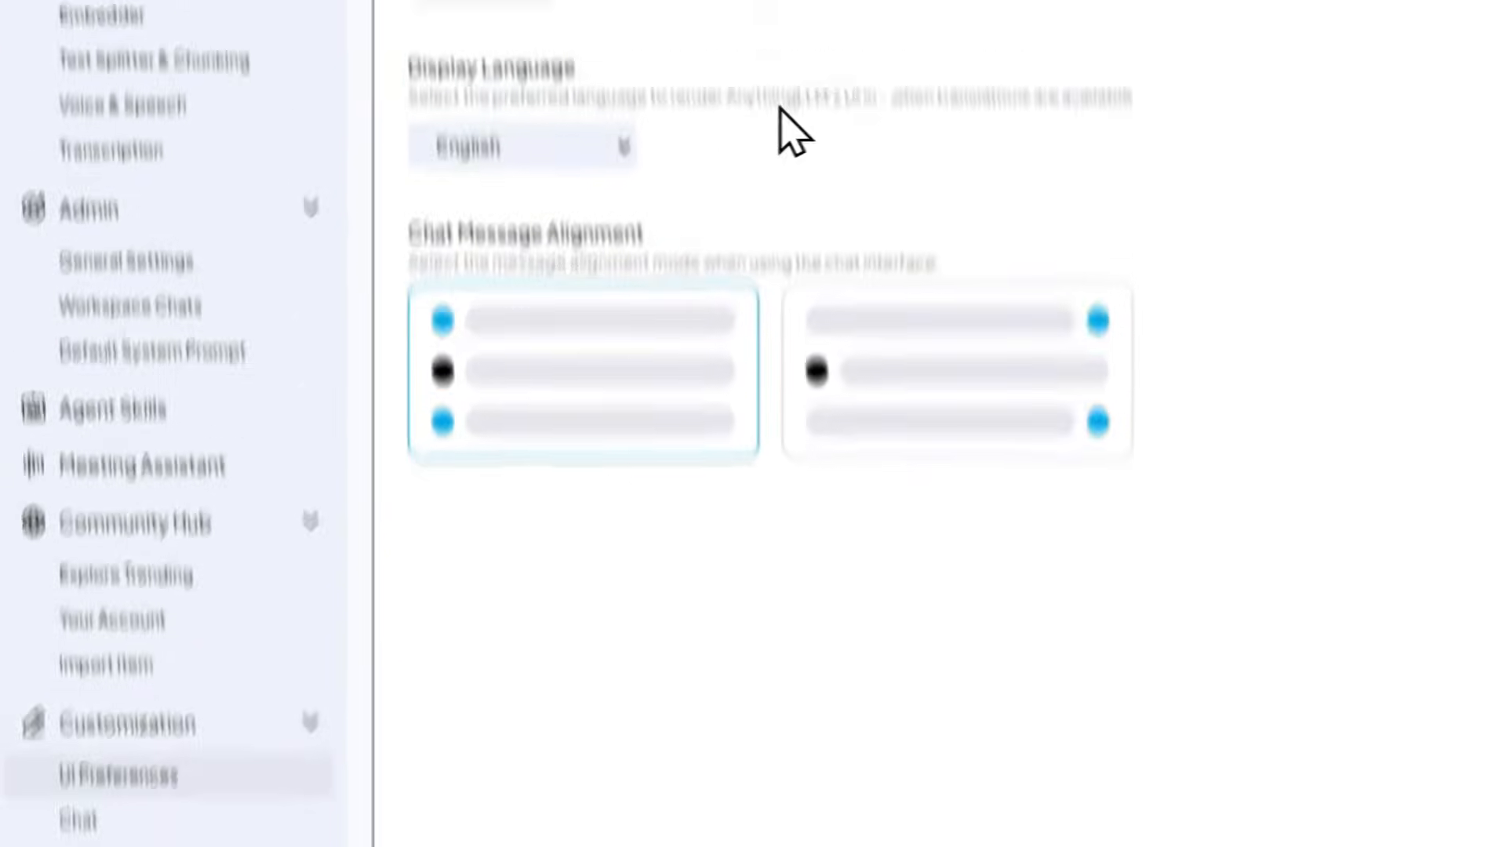
pyautogui.click(219, 165)
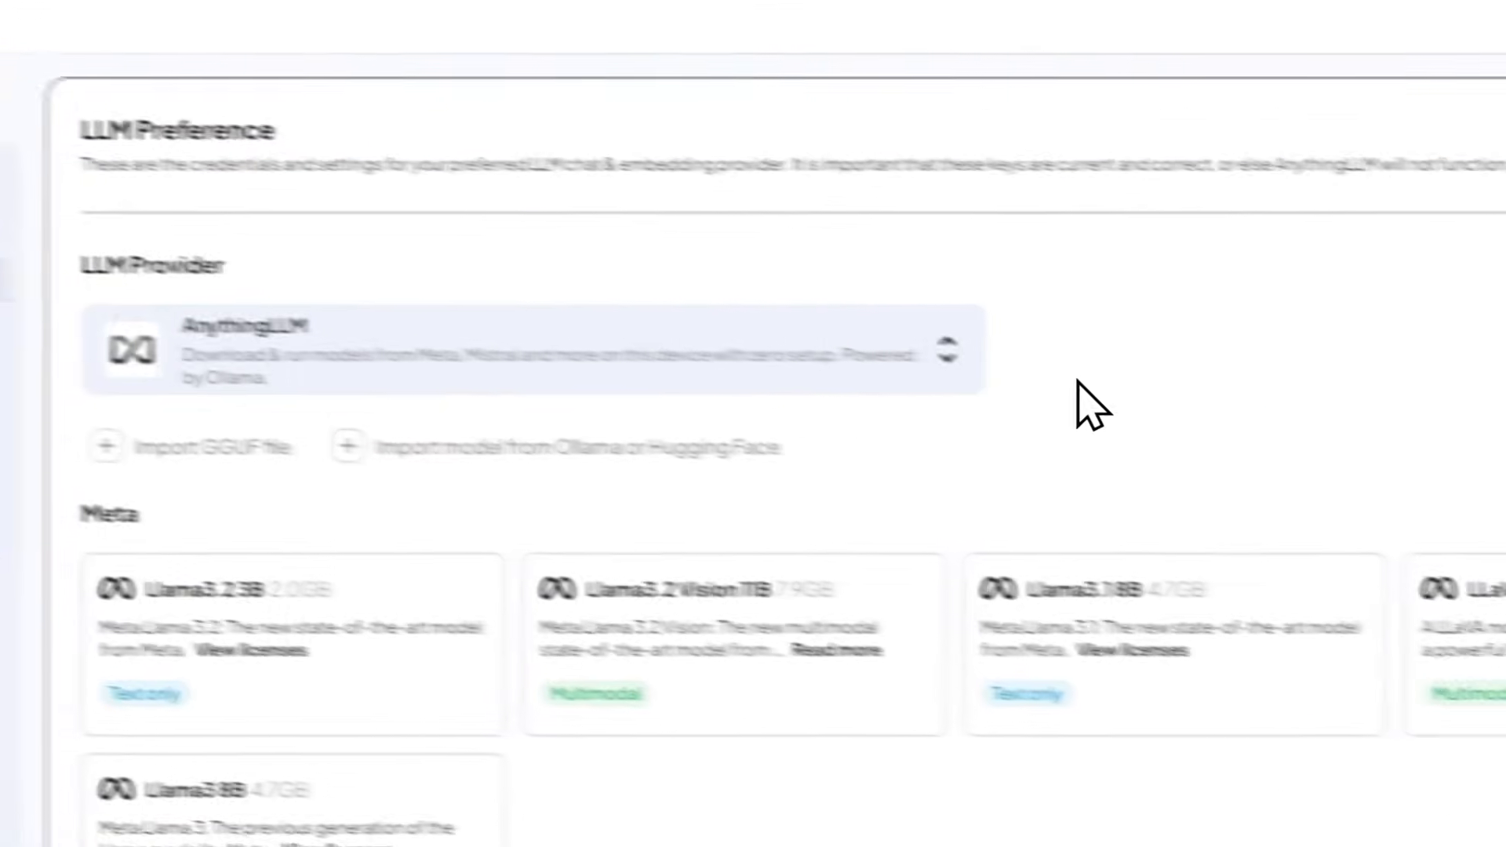
pyautogui.scroll(-15, 659, 549)
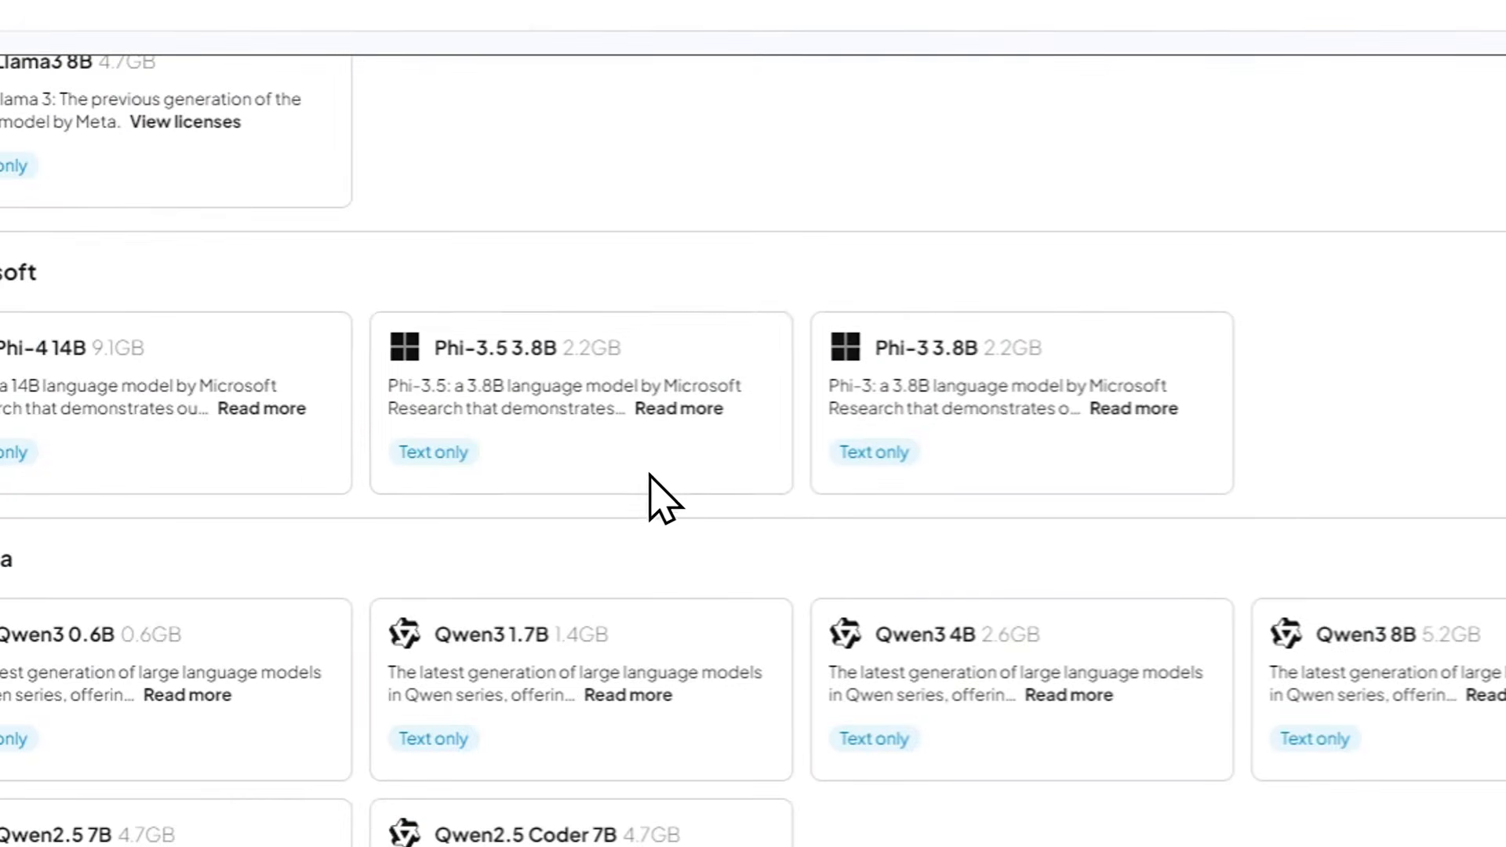
pyautogui.scroll(-5, 630, 402)
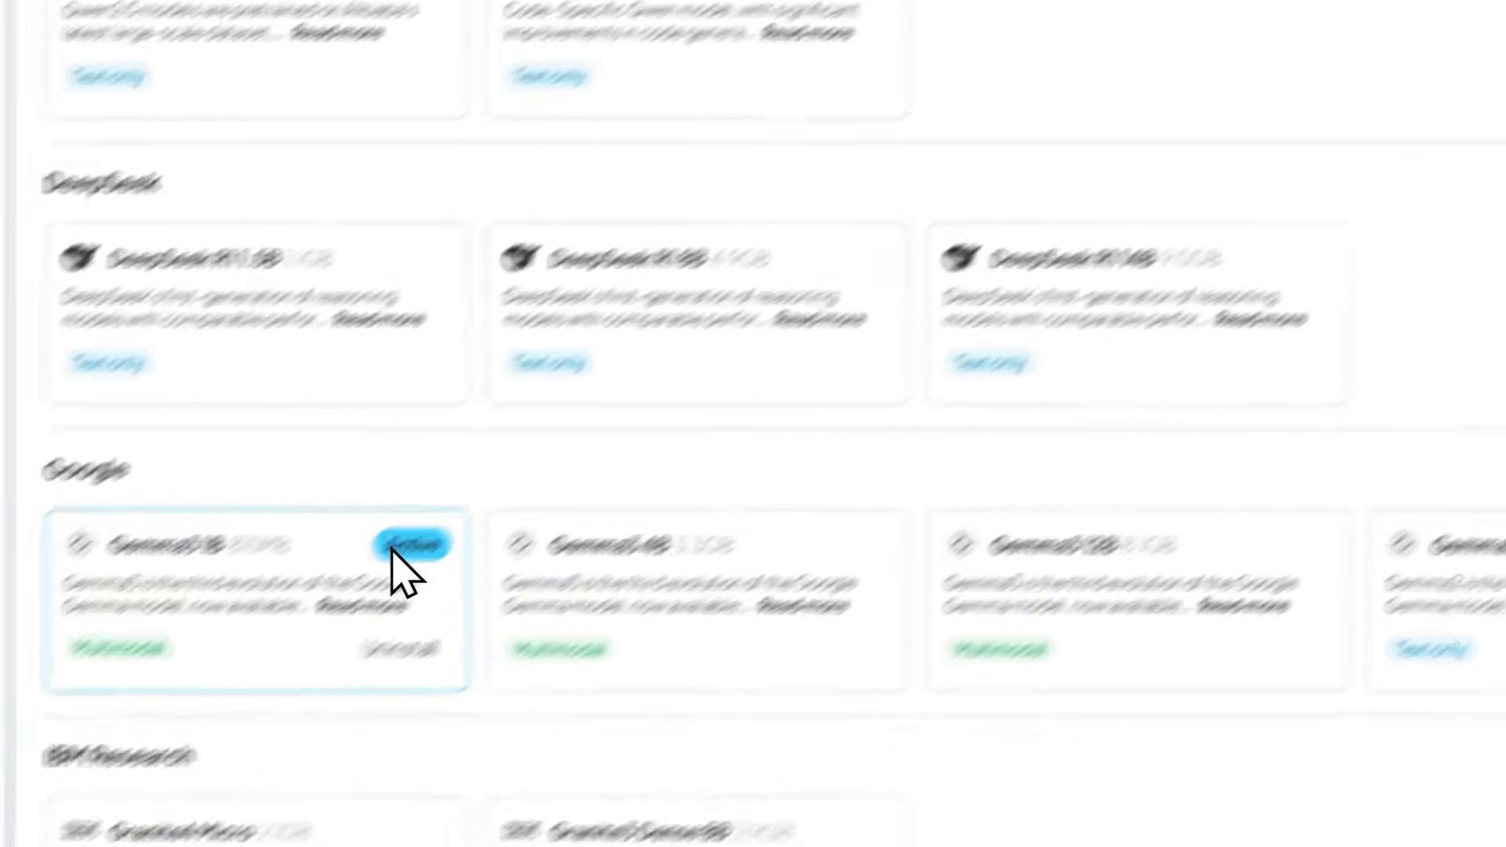
pyautogui.scroll(9, 437, 581)
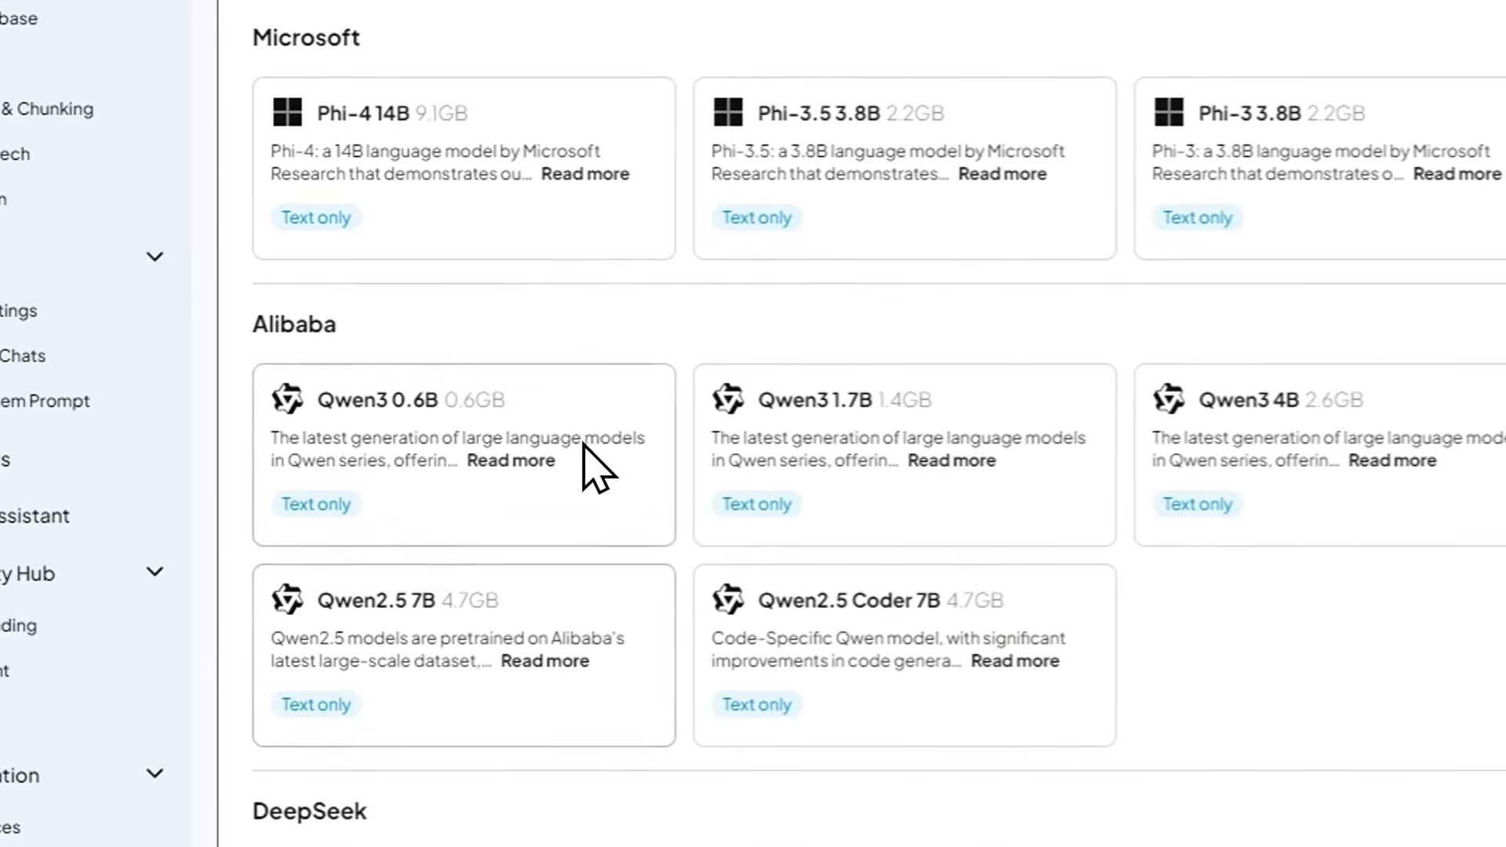
pyautogui.scroll(8, 585, 361)
pyautogui.scroll(-20, 709, 296)
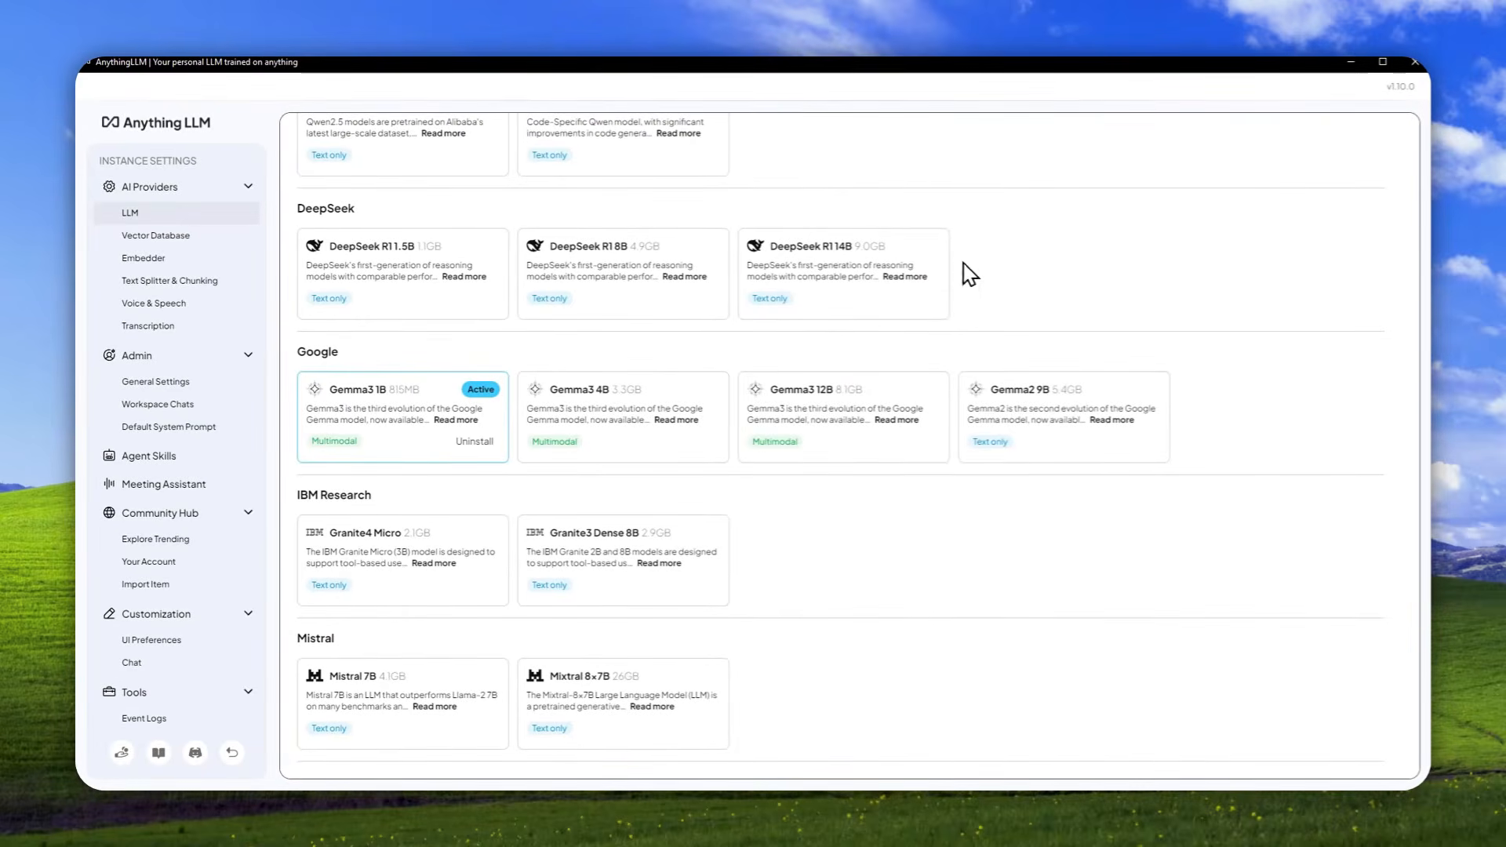
pyautogui.click(232, 752)
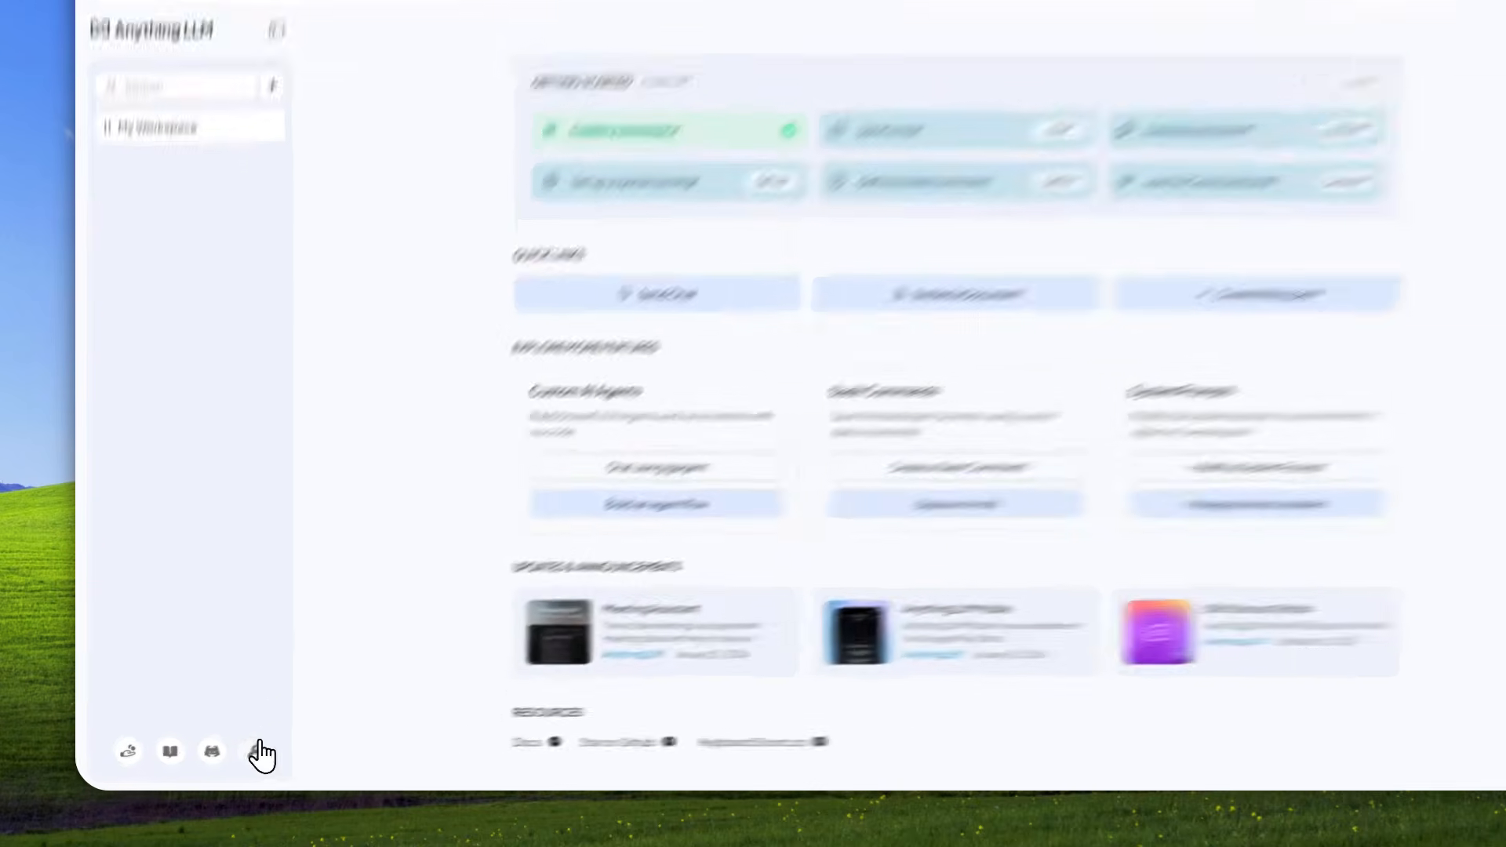
# Open the Meeting Assistant's preferences from the instance settings and choose GPU as the hardware runtime.
pyautogui.click(232, 755)
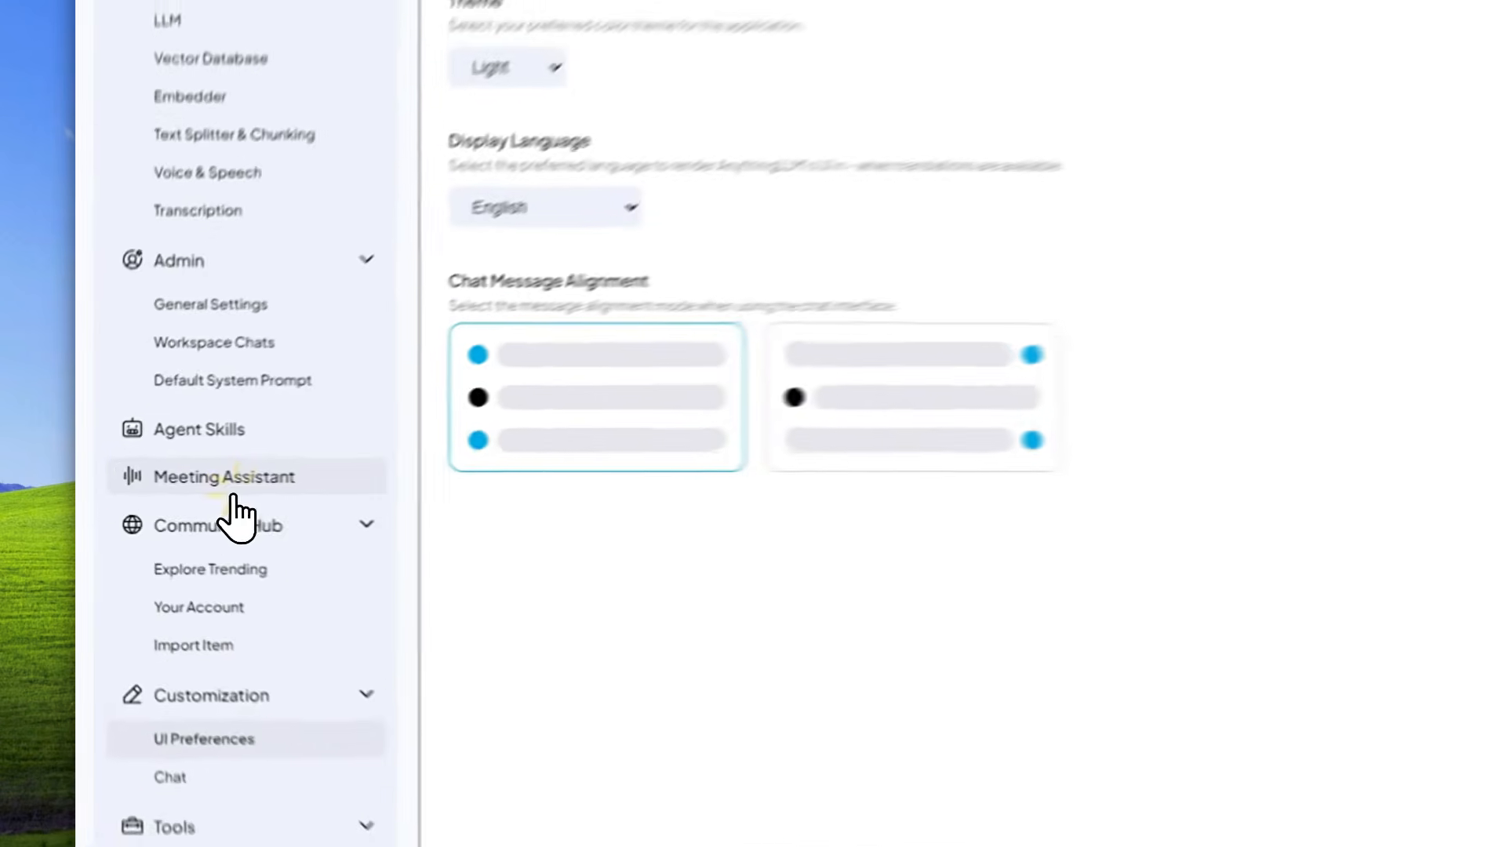
pyautogui.click(169, 491)
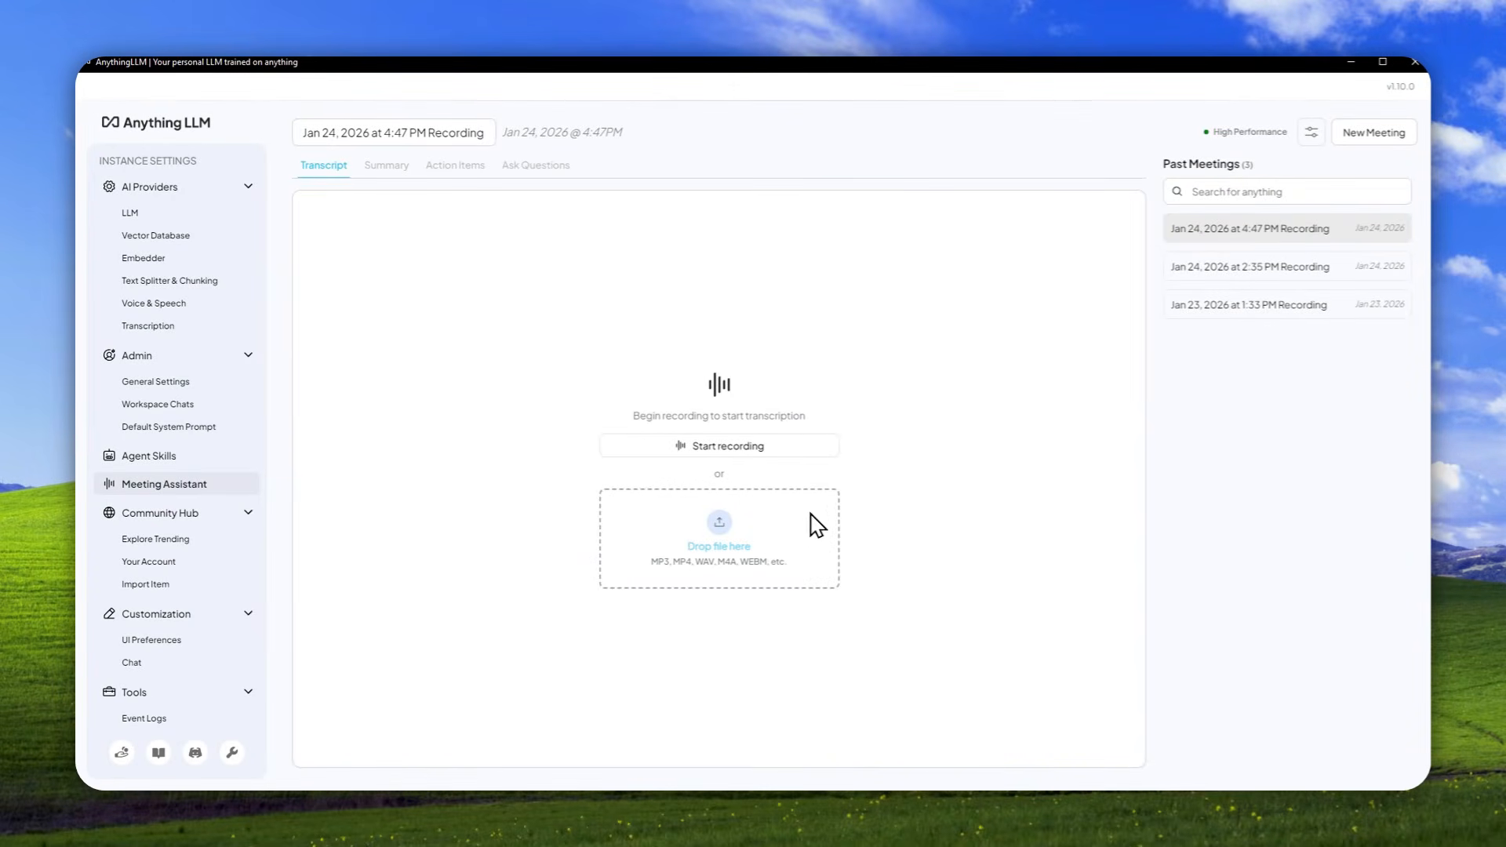
pyautogui.click(1311, 132)
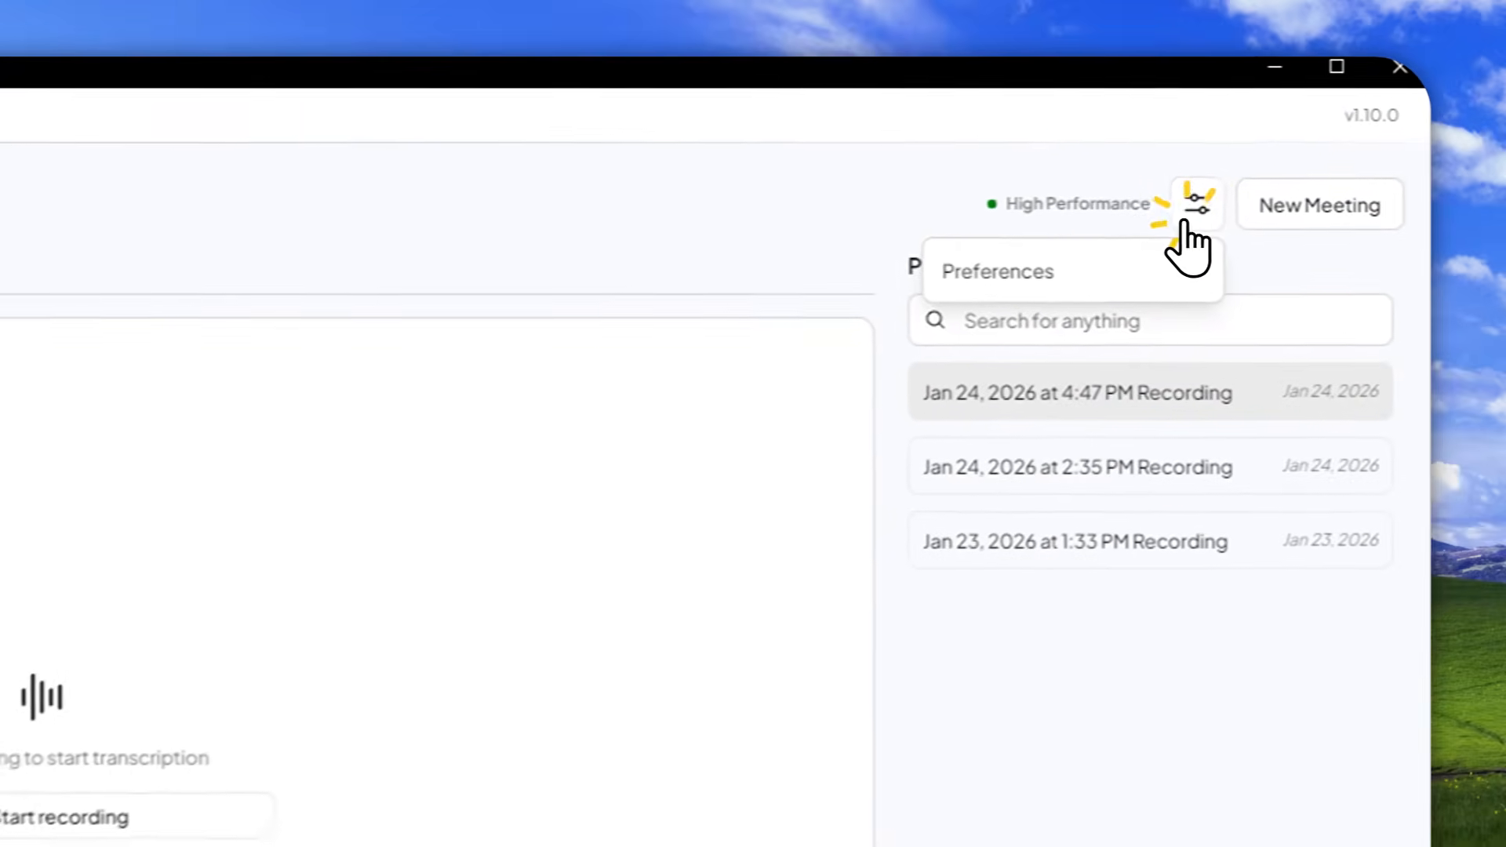
pyautogui.click(1232, 165)
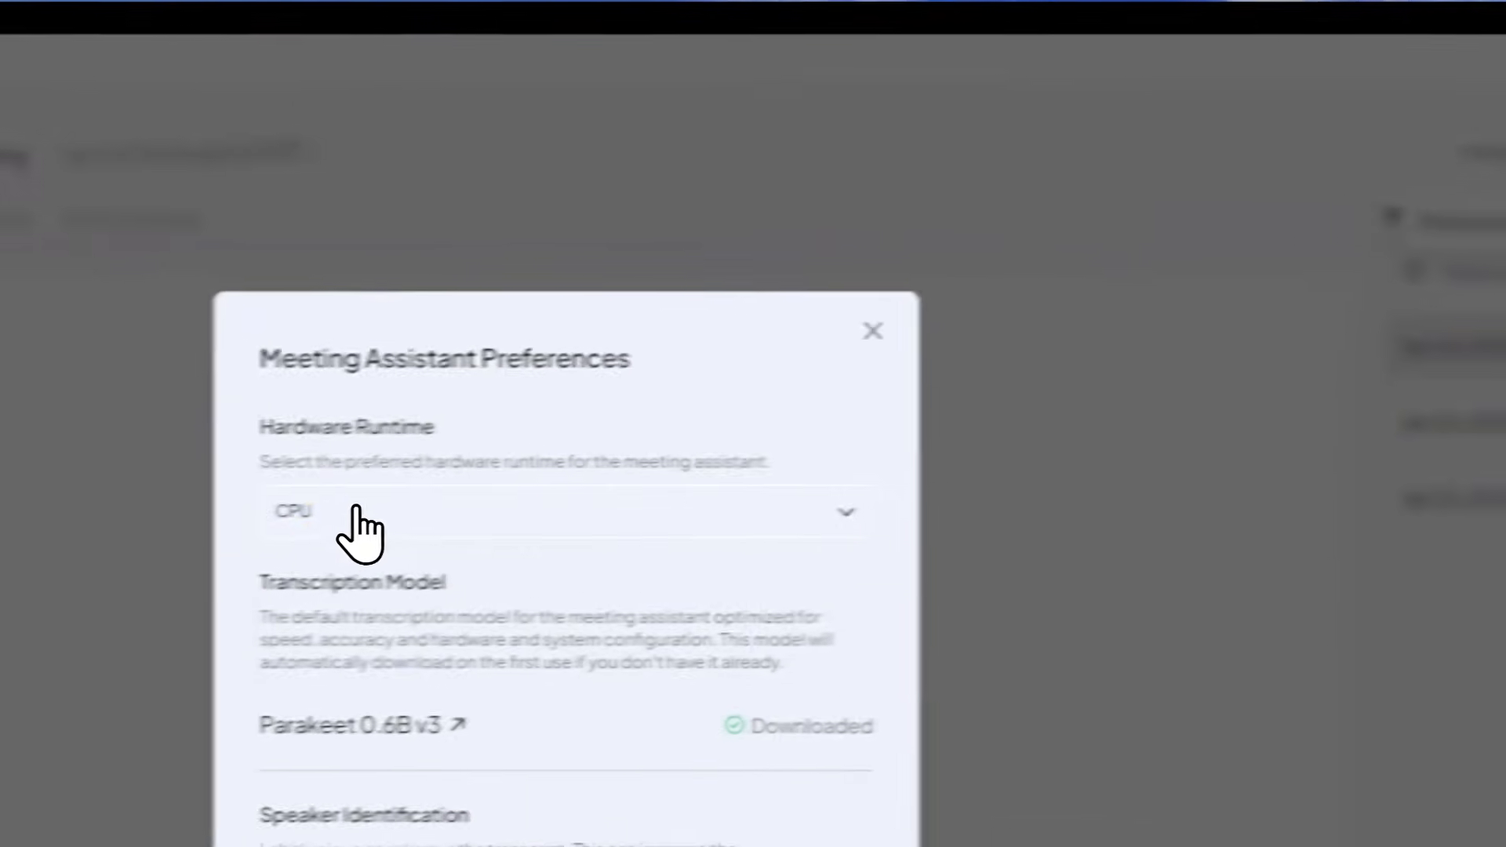
pyautogui.click(418, 509)
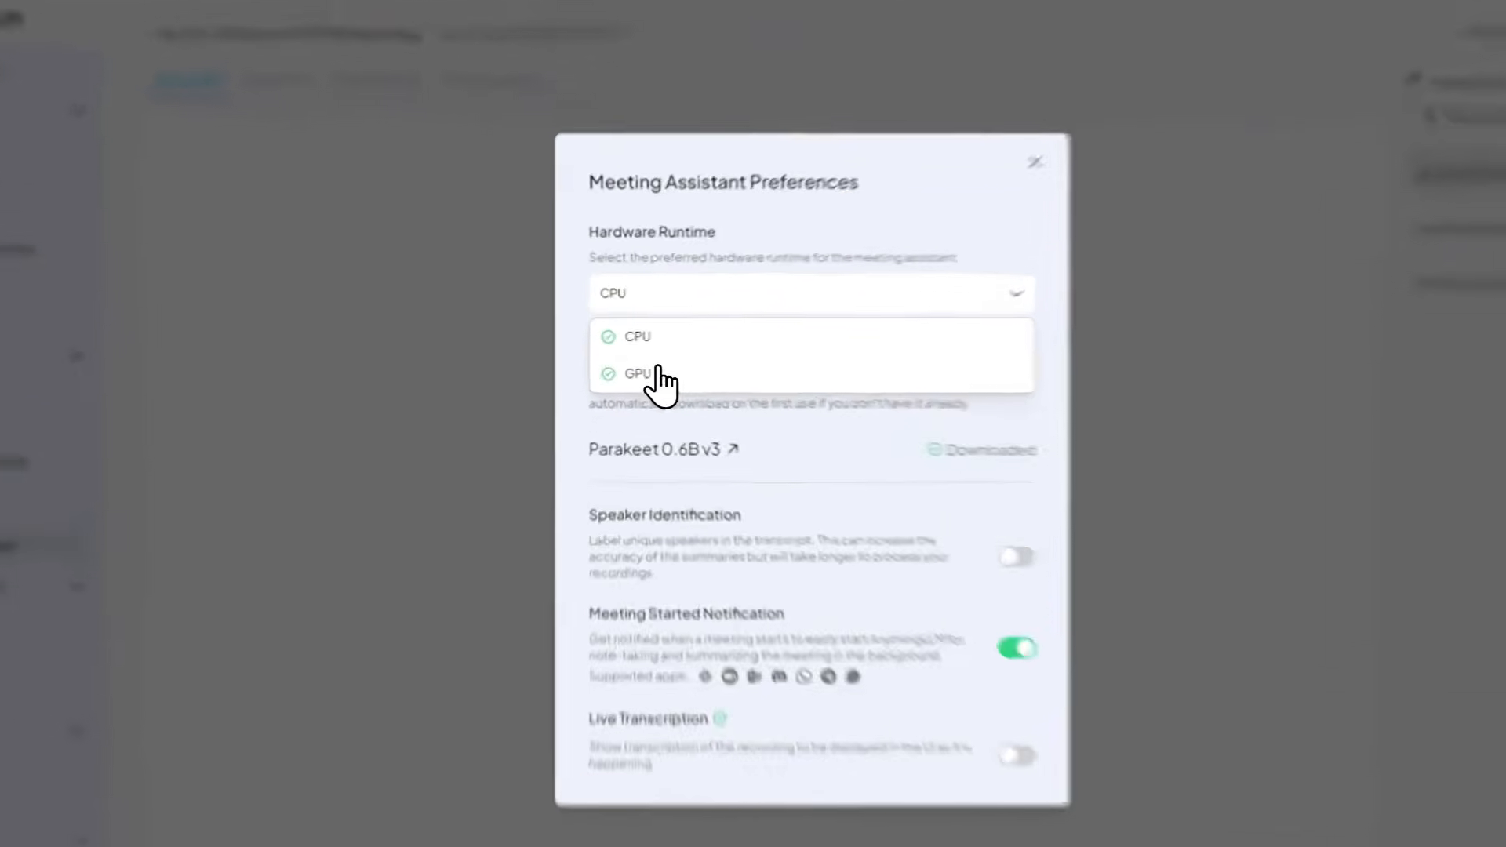
pyautogui.click(639, 364)
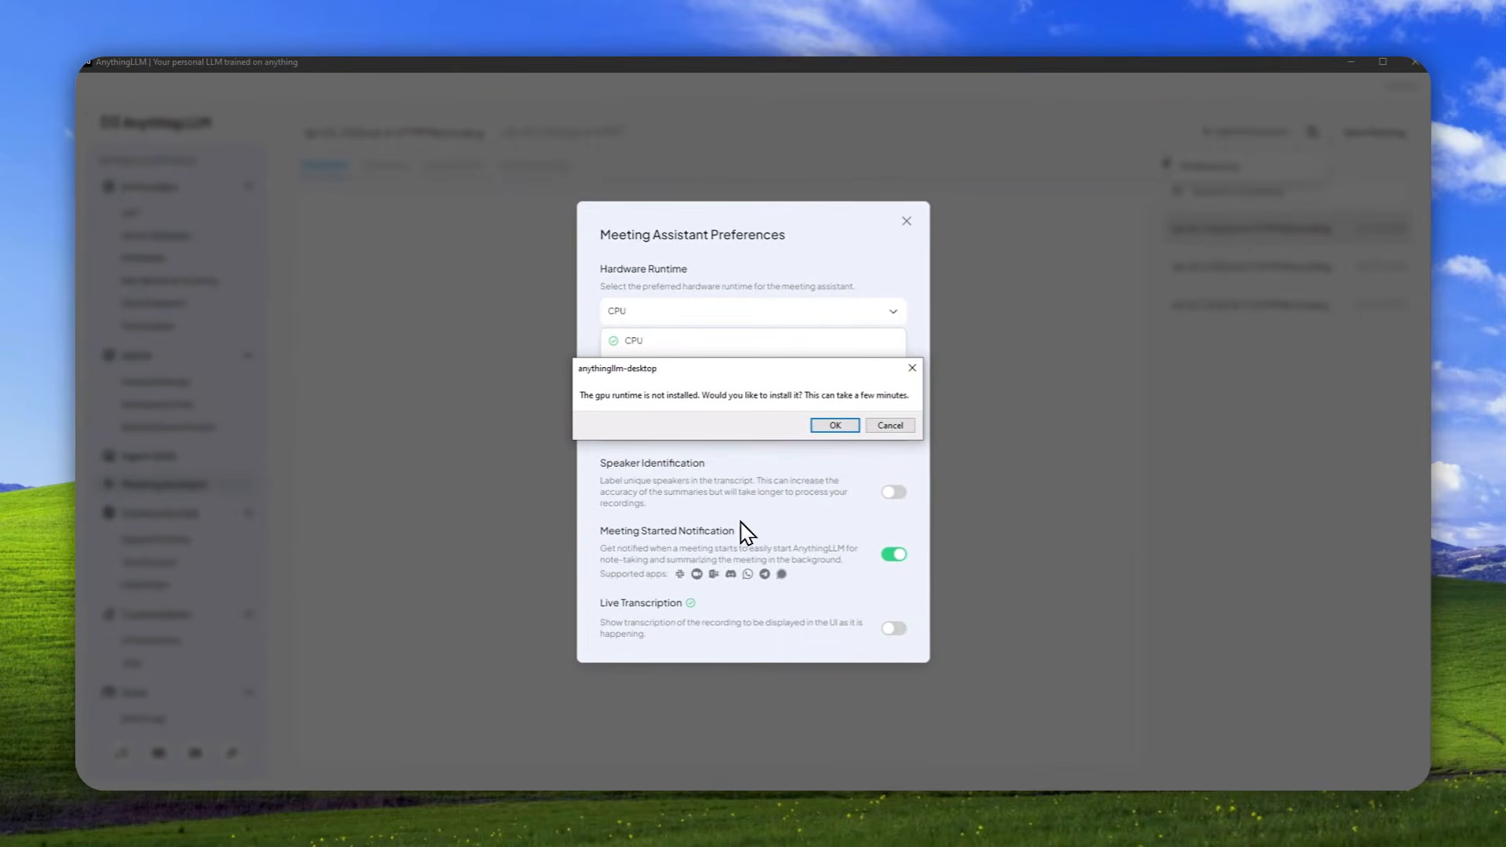
# Switch to Chrome and open the GitHub issue "LLM downloads stuck at 50-60% [BUG]".
pyautogui.click(198, 808)
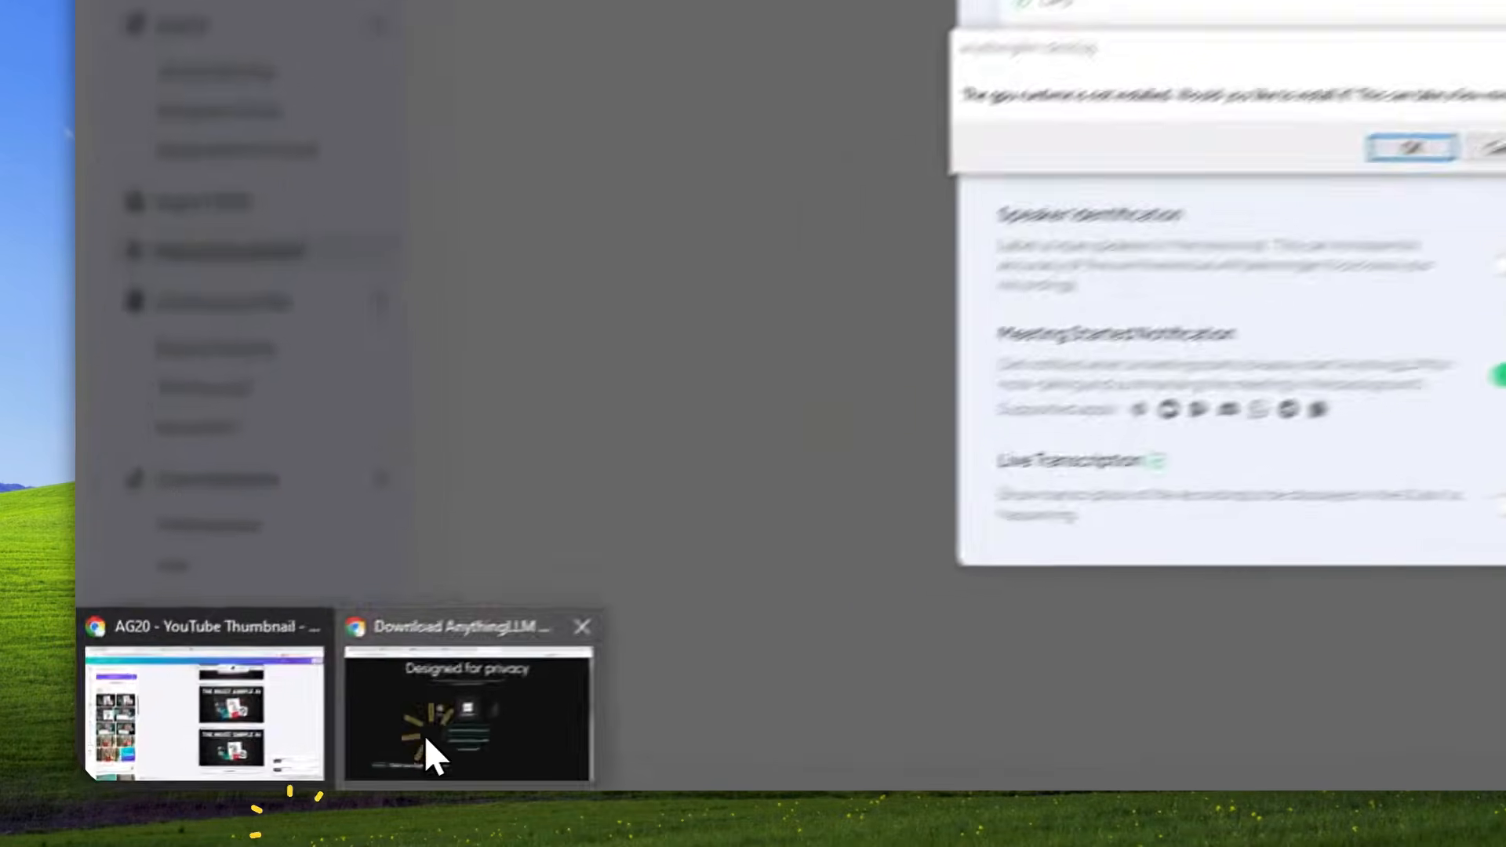
pyautogui.click(260, 784)
pyautogui.click(275, 57)
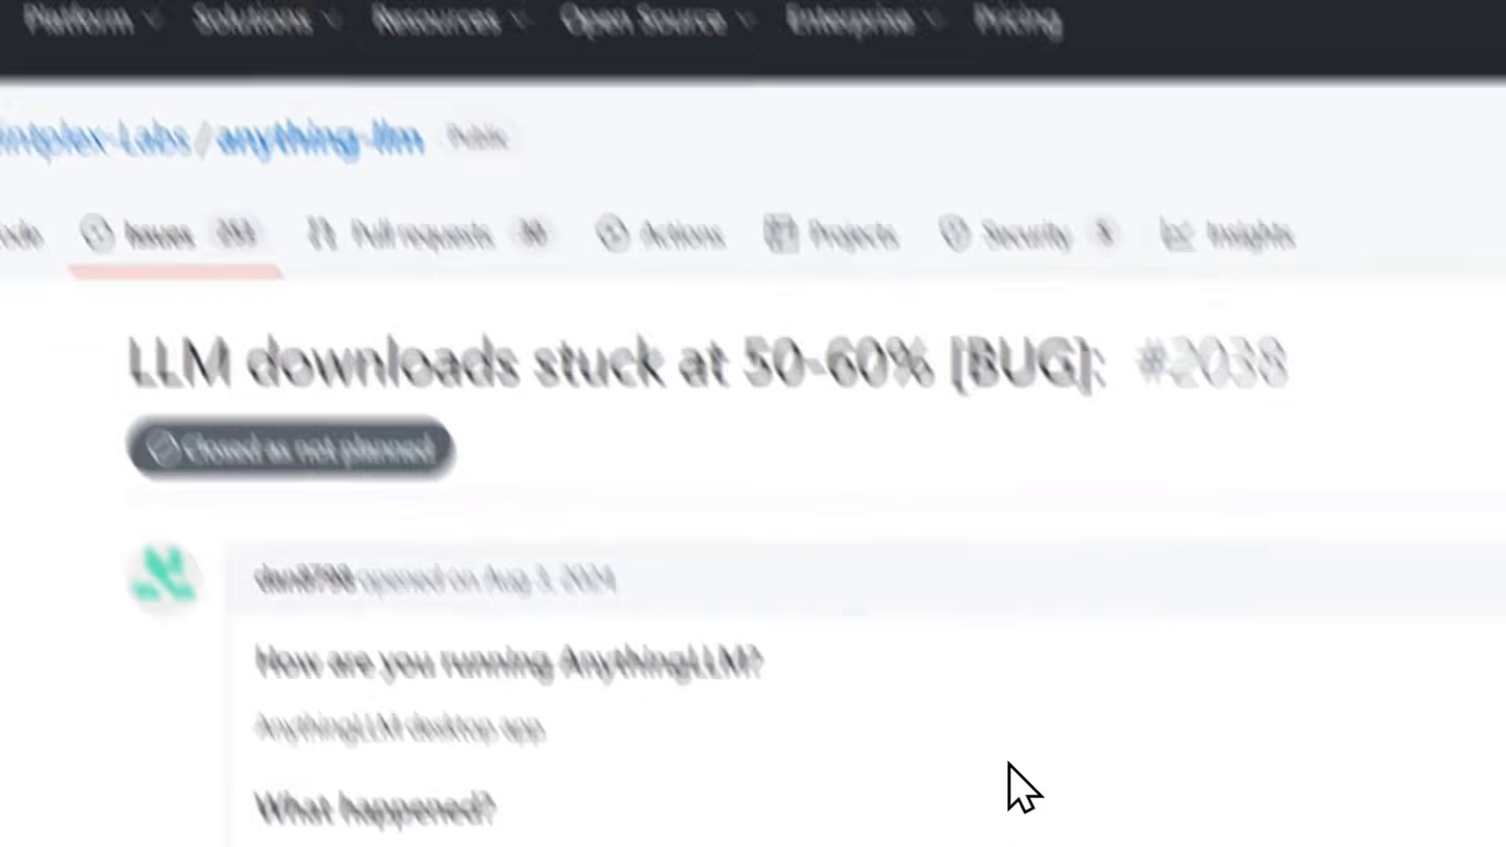
# Read the GitHub issue's description and replies for reported symptoms and causes of stalled model downloads.
pyautogui.scroll(-2, 749, 635)
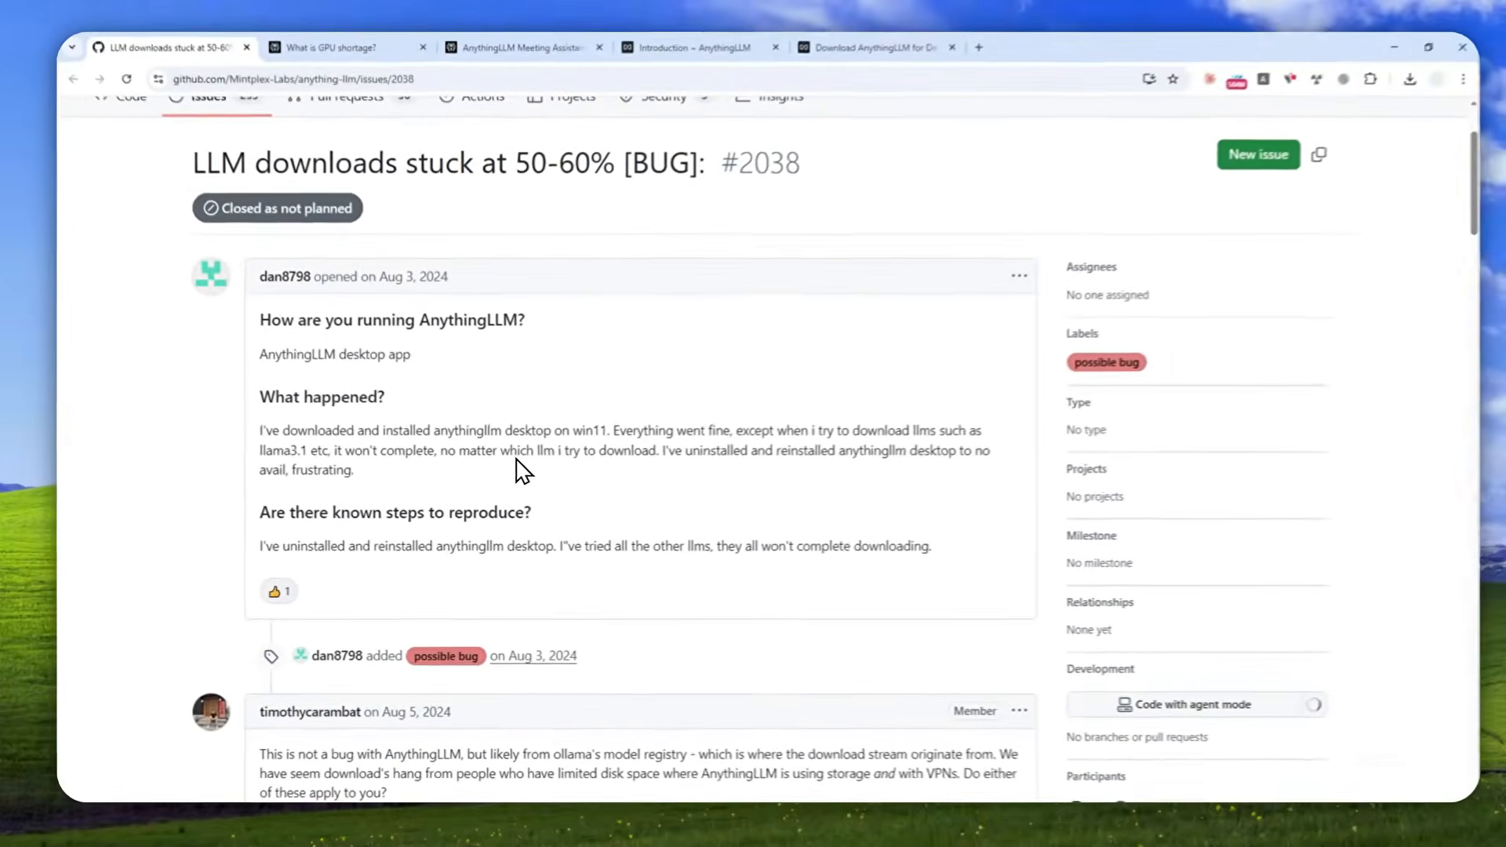
pyautogui.scroll(-1, 514, 376)
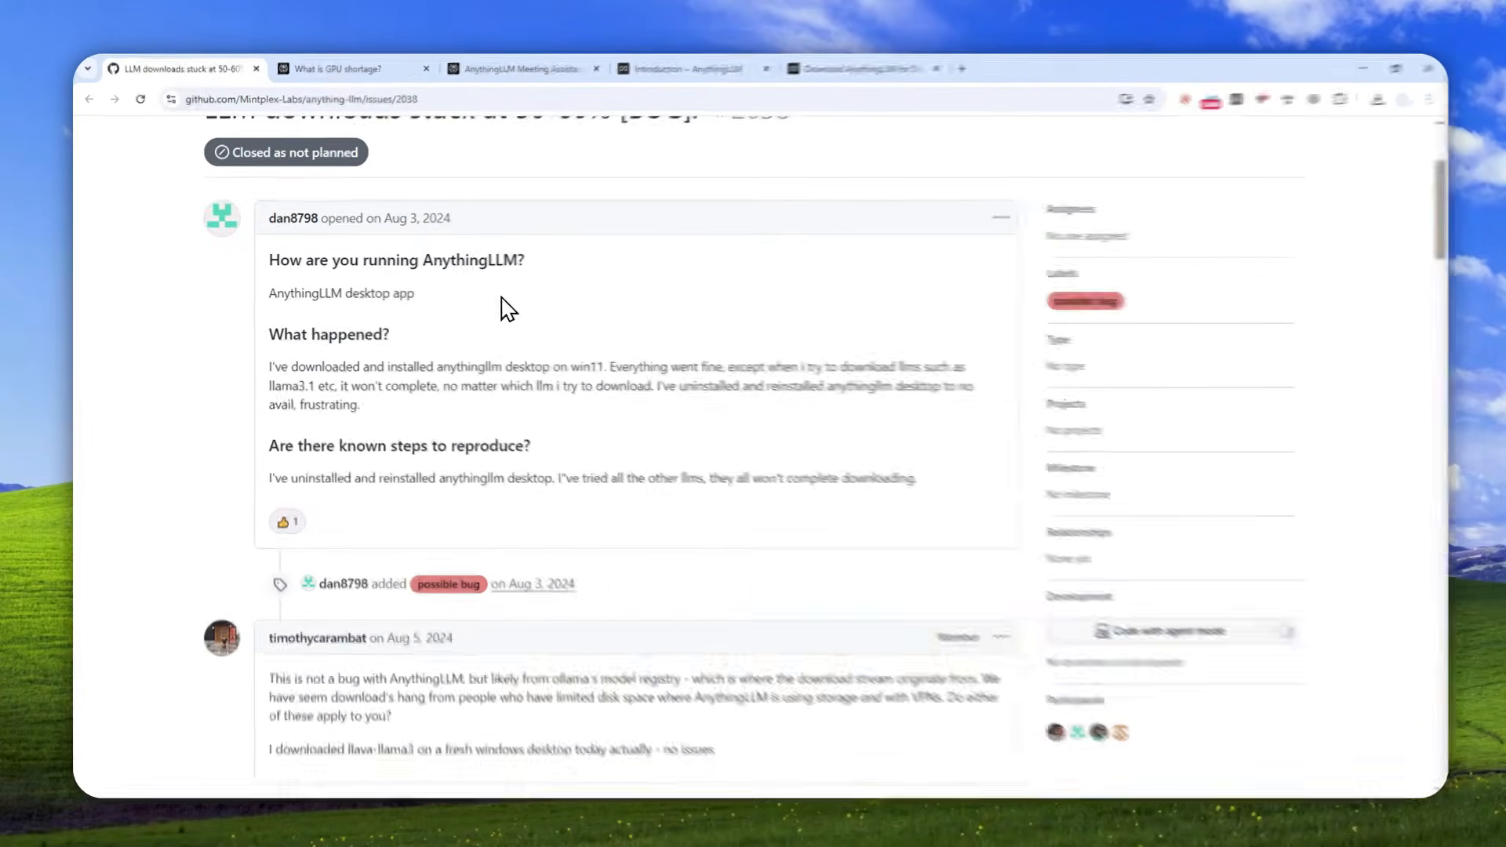
pyautogui.moveTo(521, 260); pyautogui.dragTo(436, 268)
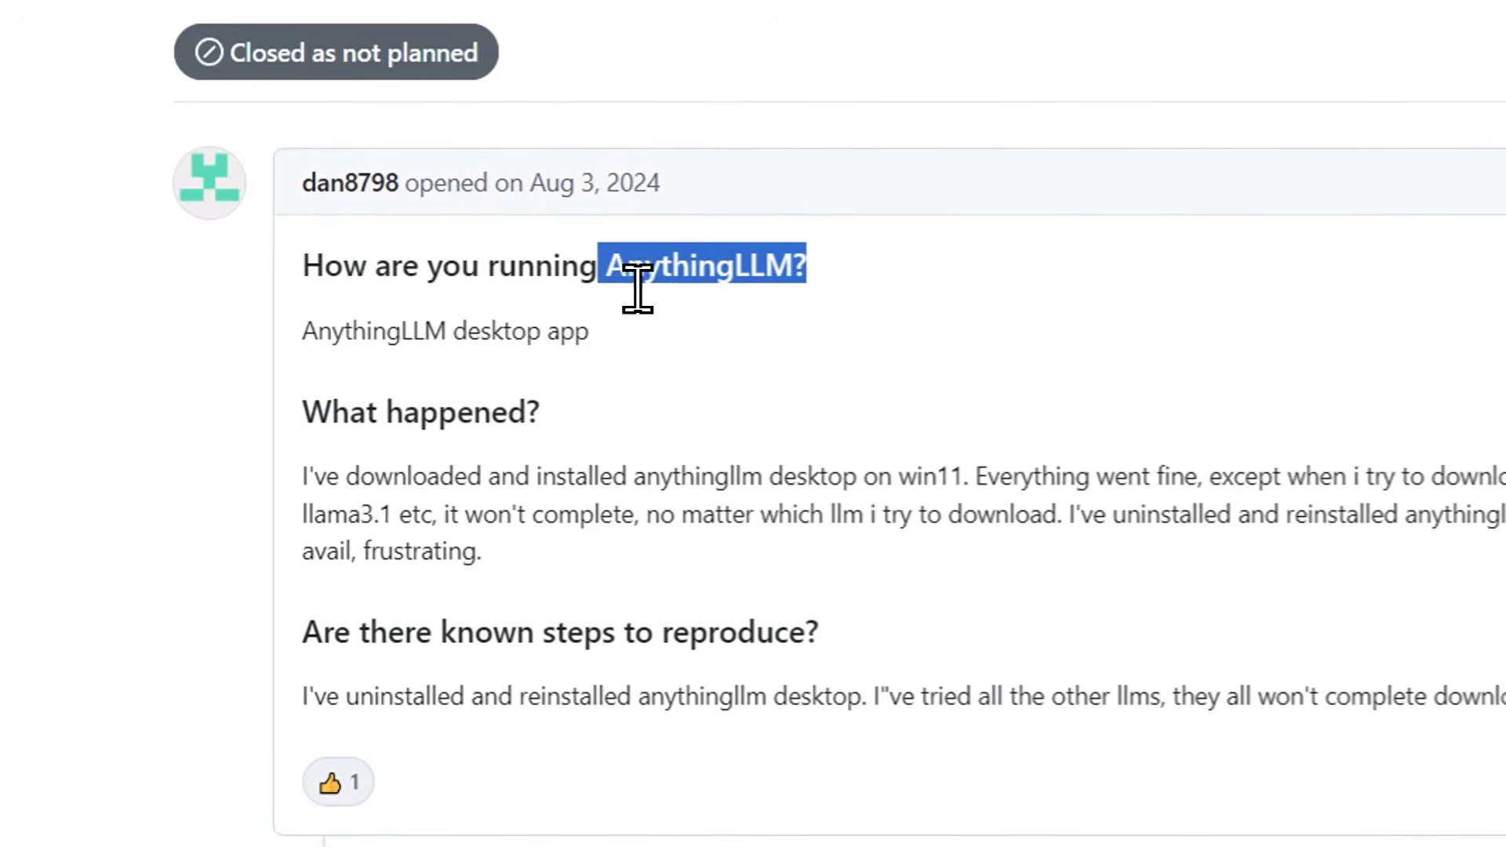
pyautogui.moveTo(638, 289); pyautogui.dragTo(648, 296)
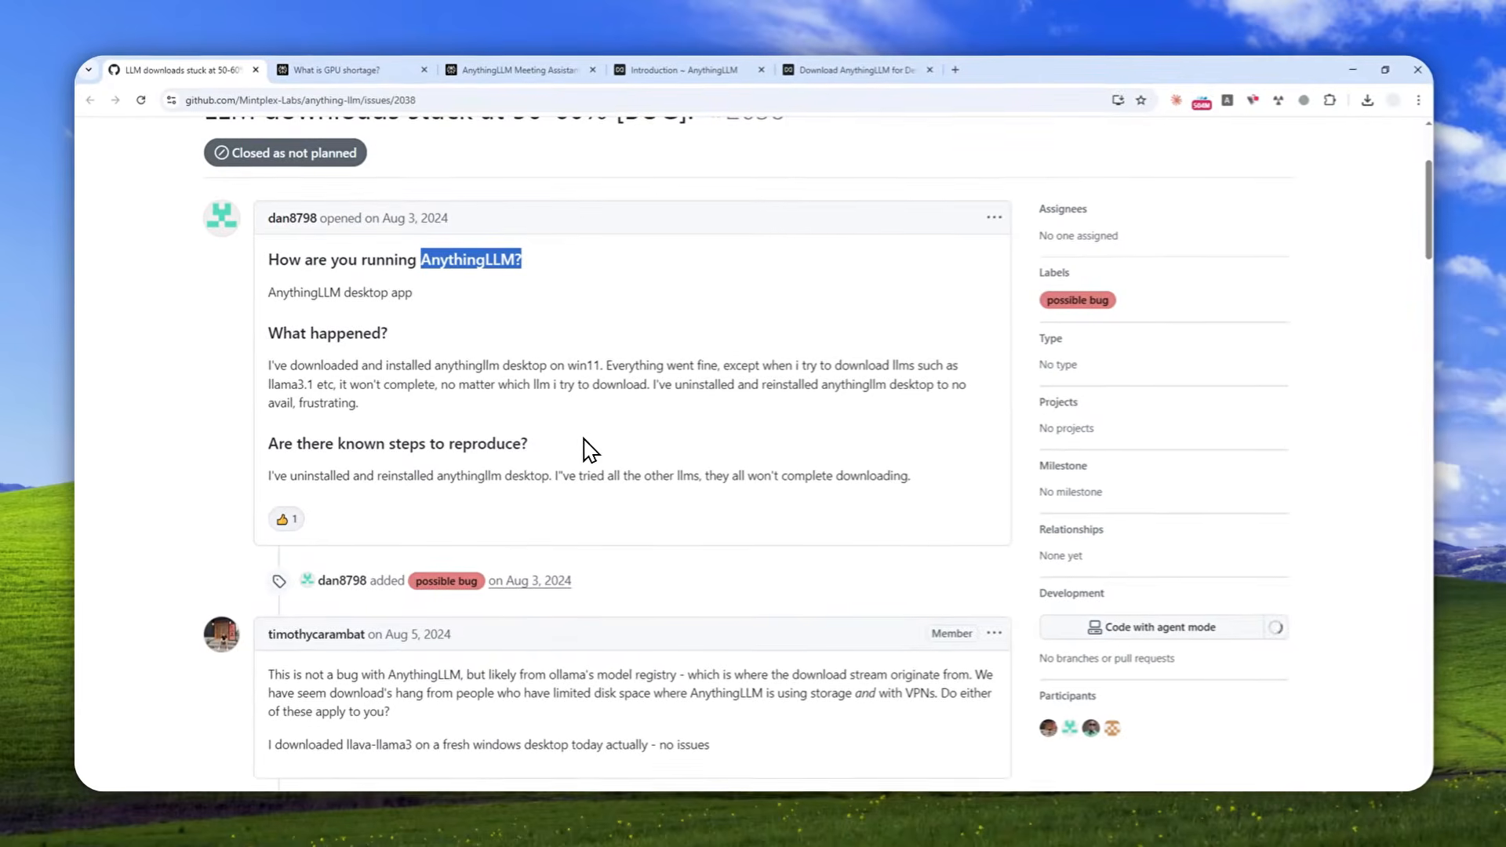
pyautogui.scroll(-4, 594, 449)
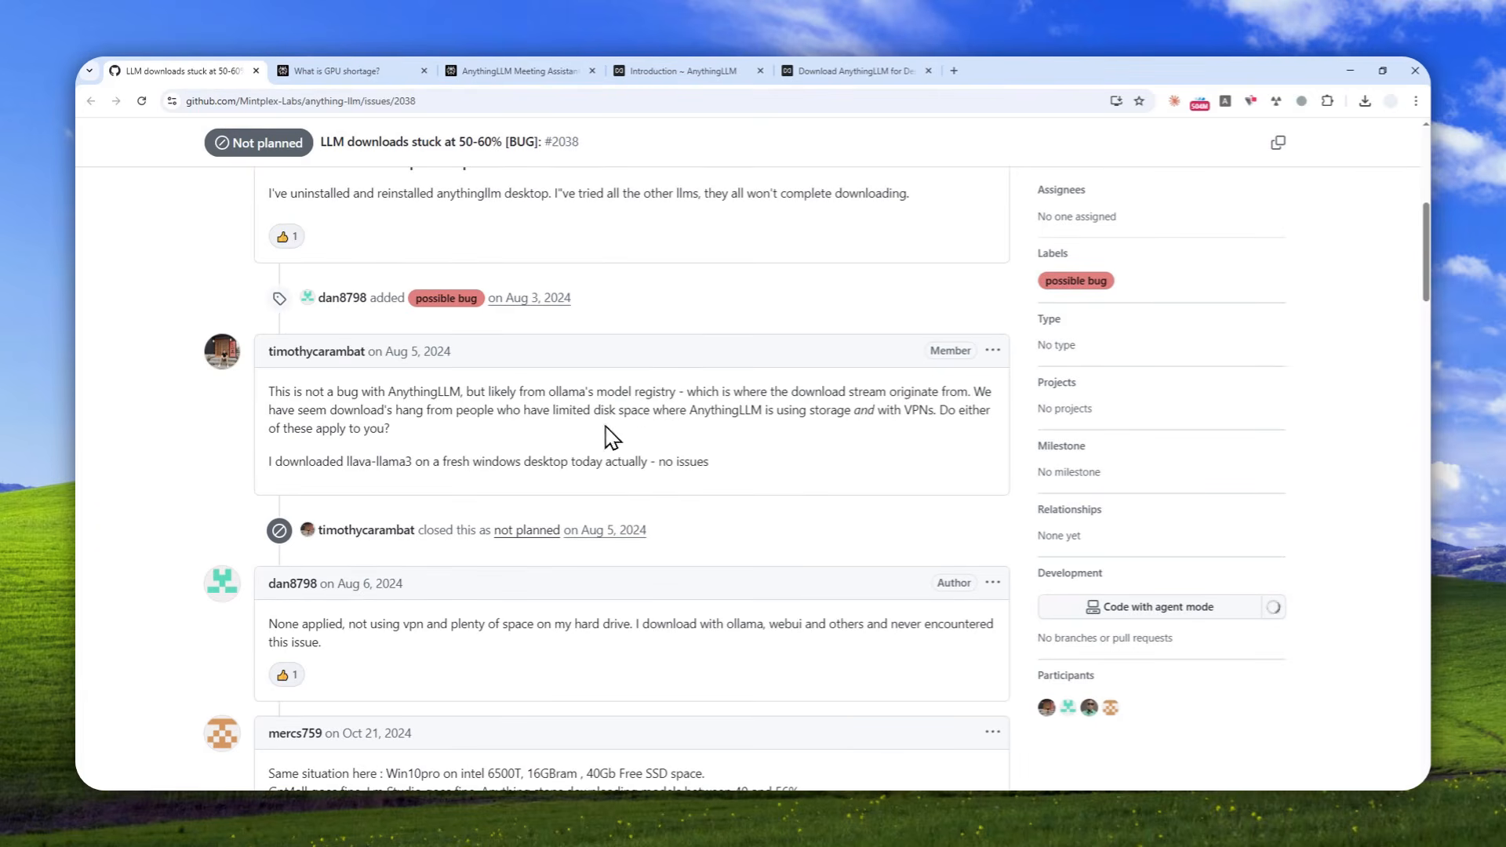
pyautogui.scroll(-2, 635, 427)
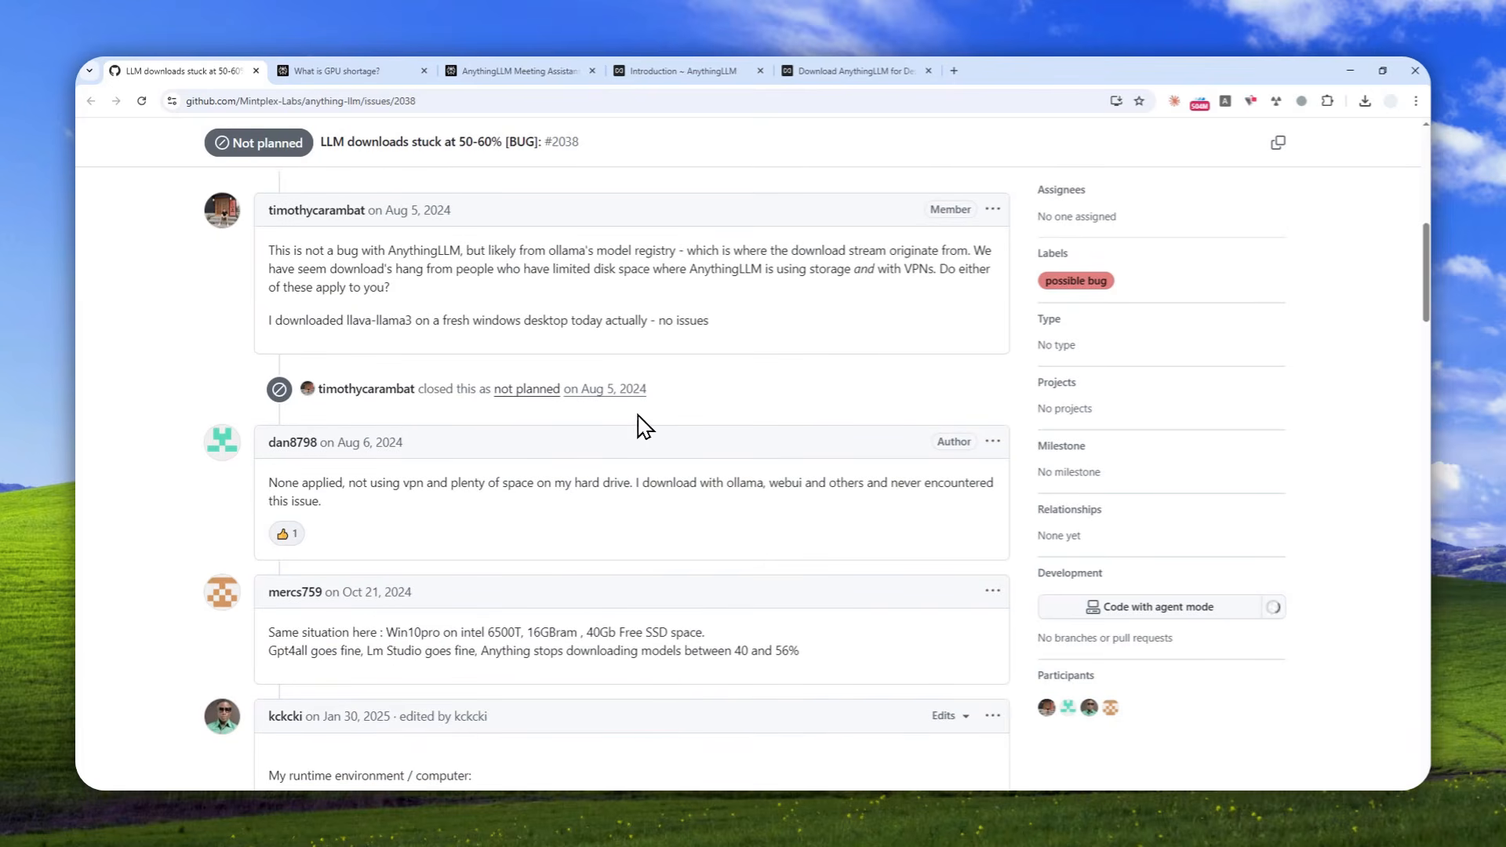
pyautogui.scroll(-3, 580, 439)
pyautogui.scroll(-2, 573, 415)
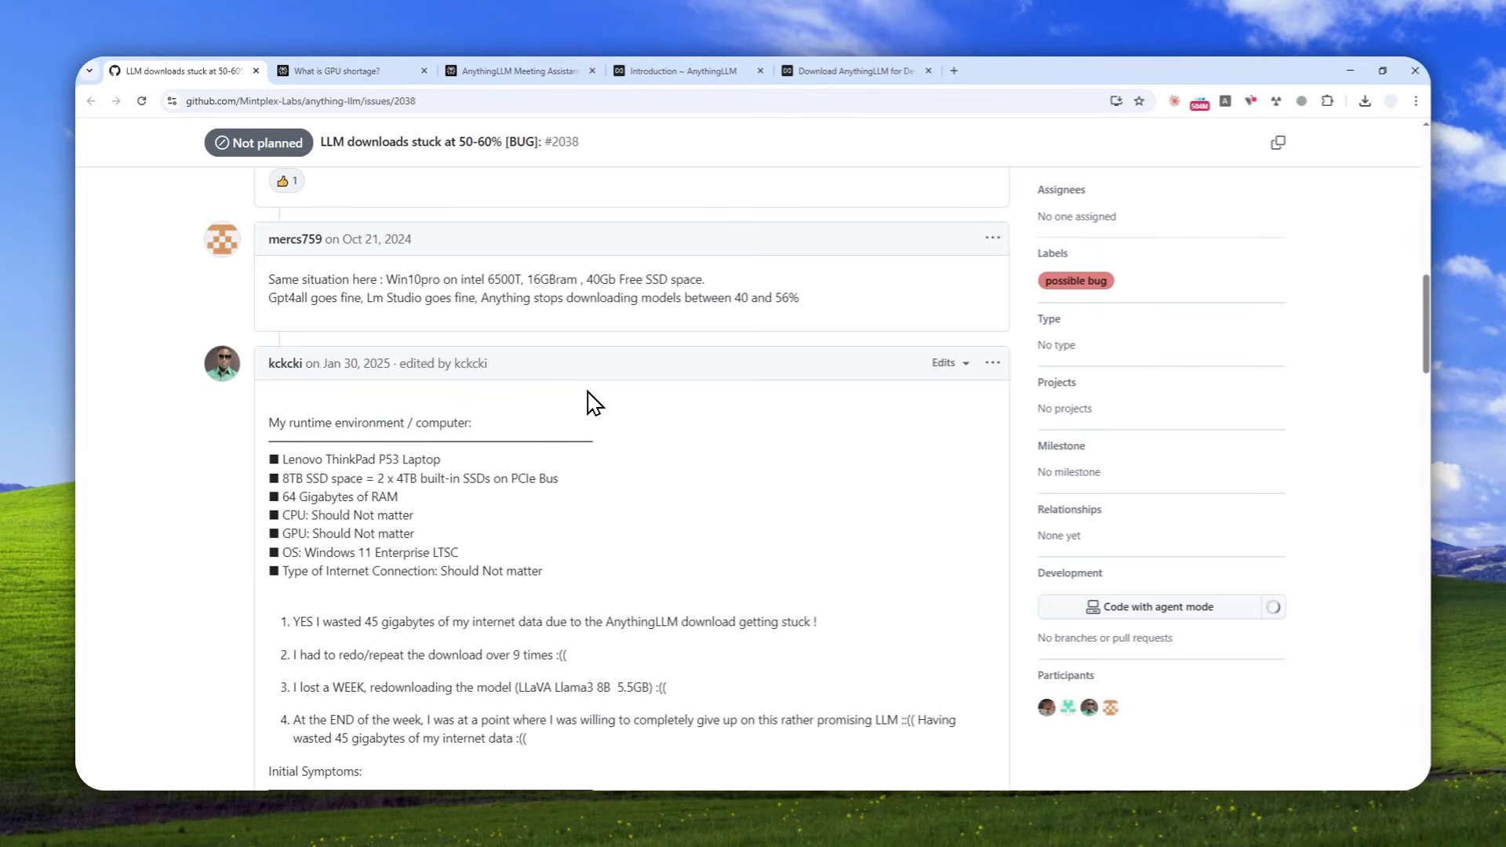
pyautogui.scroll(-4, 599, 495)
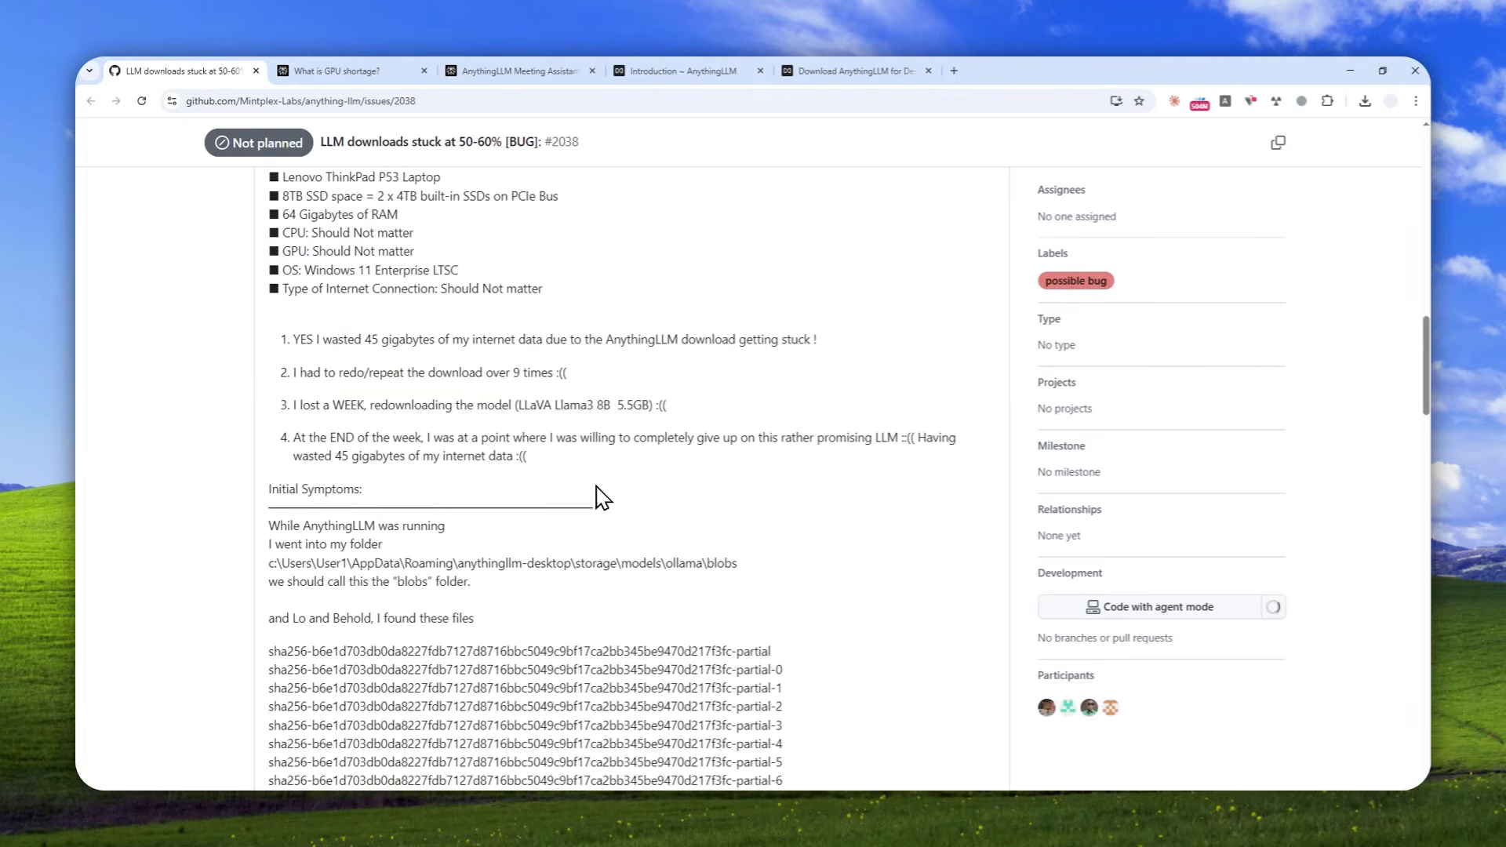
# Return to AnythingLLM, decline the GPU runtime installation and choose CPU as the meeting assistant's hardware runtime.
pyautogui.click(226, 794)
pyautogui.click(1015, 474)
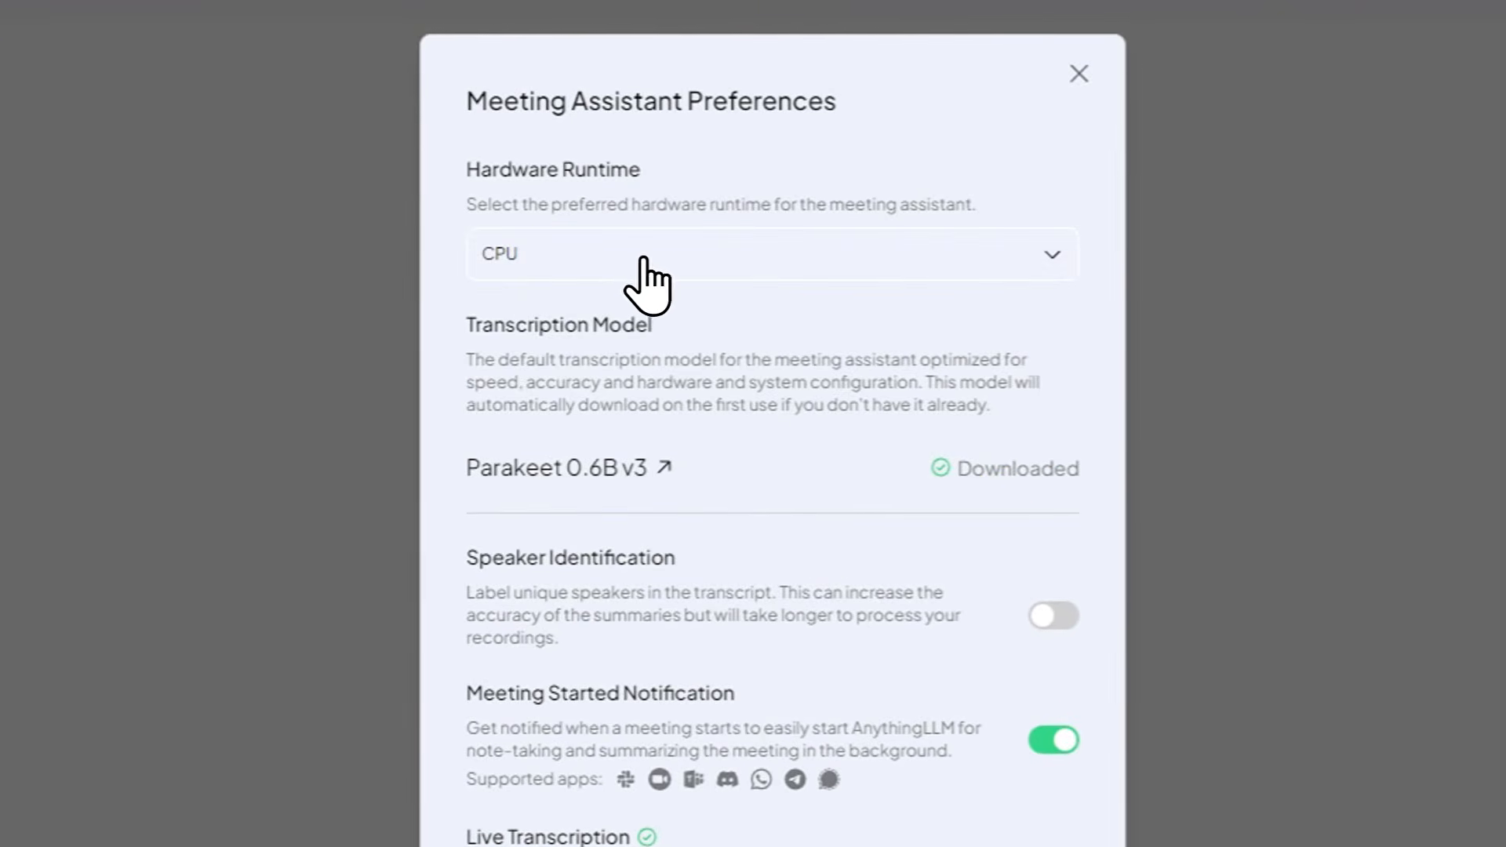
pyautogui.click(639, 263)
pyautogui.click(596, 313)
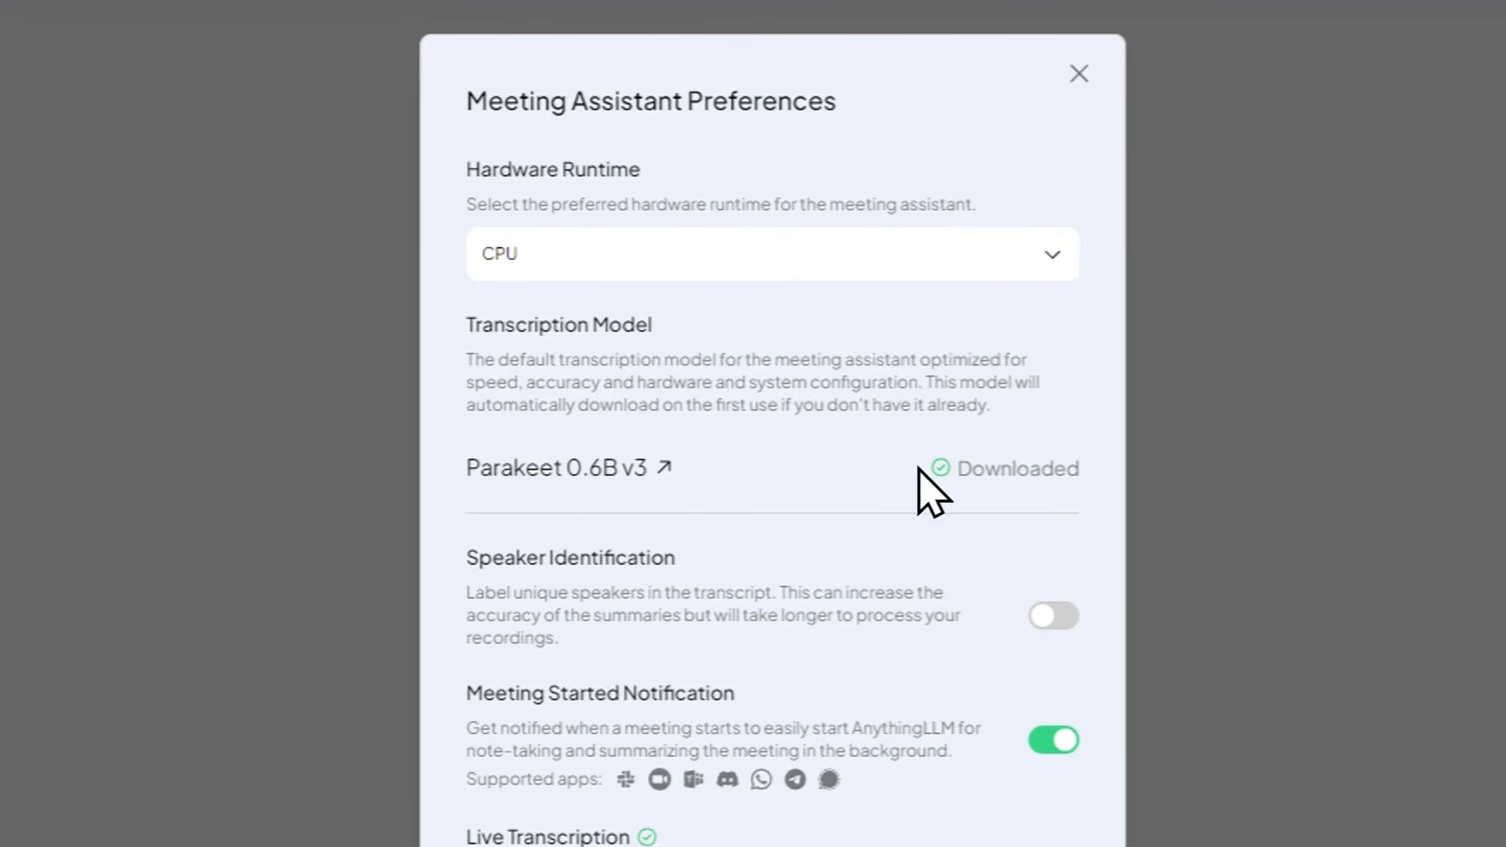
# Turn on Speaker Identification and Live Transcription in the Meeting Assistant preferences and close the dialog.
pyautogui.click(1002, 474)
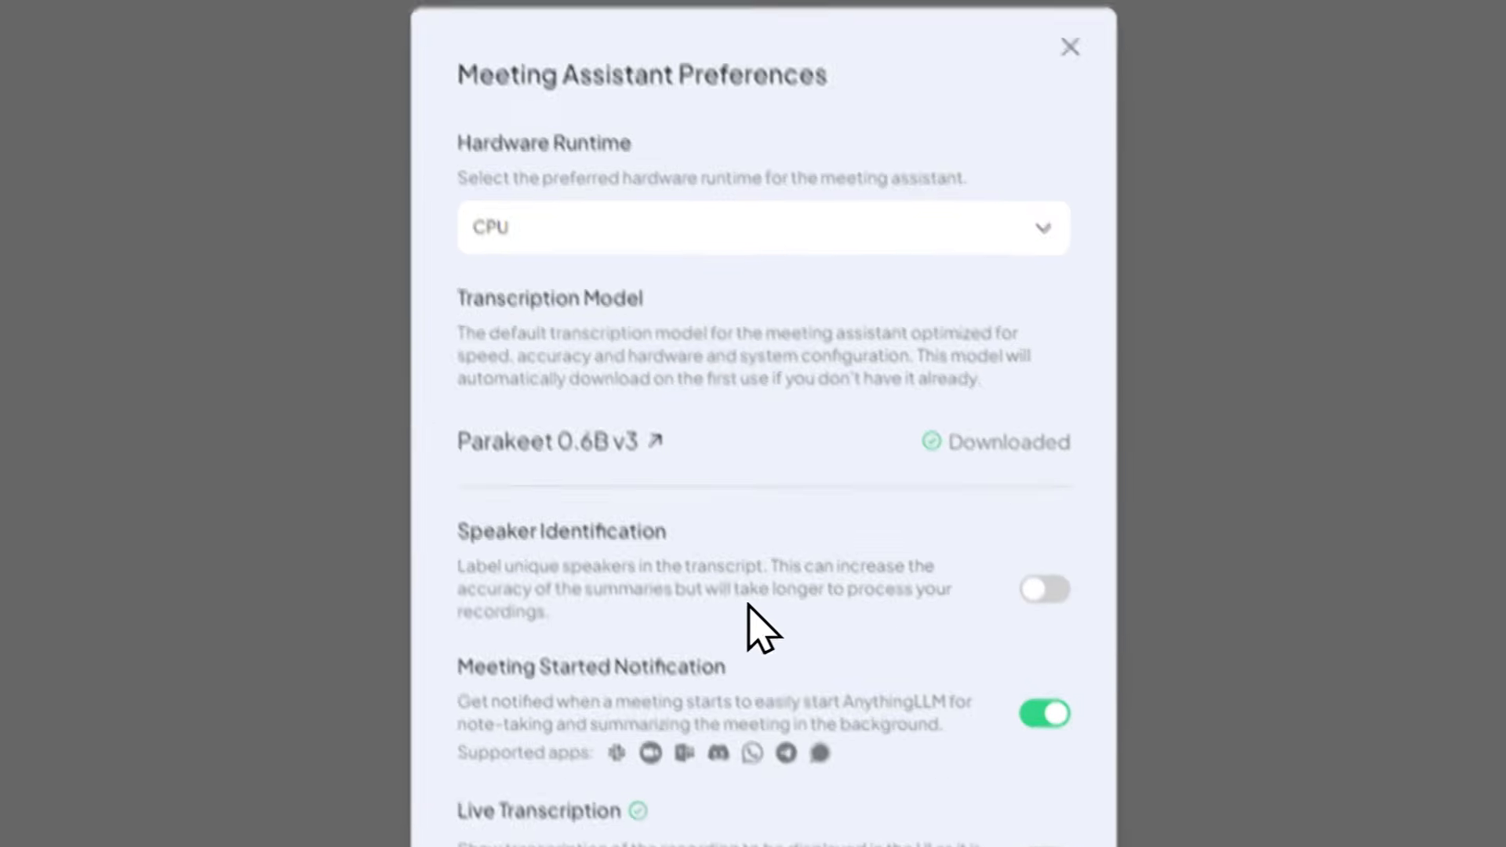
pyautogui.click(1052, 616)
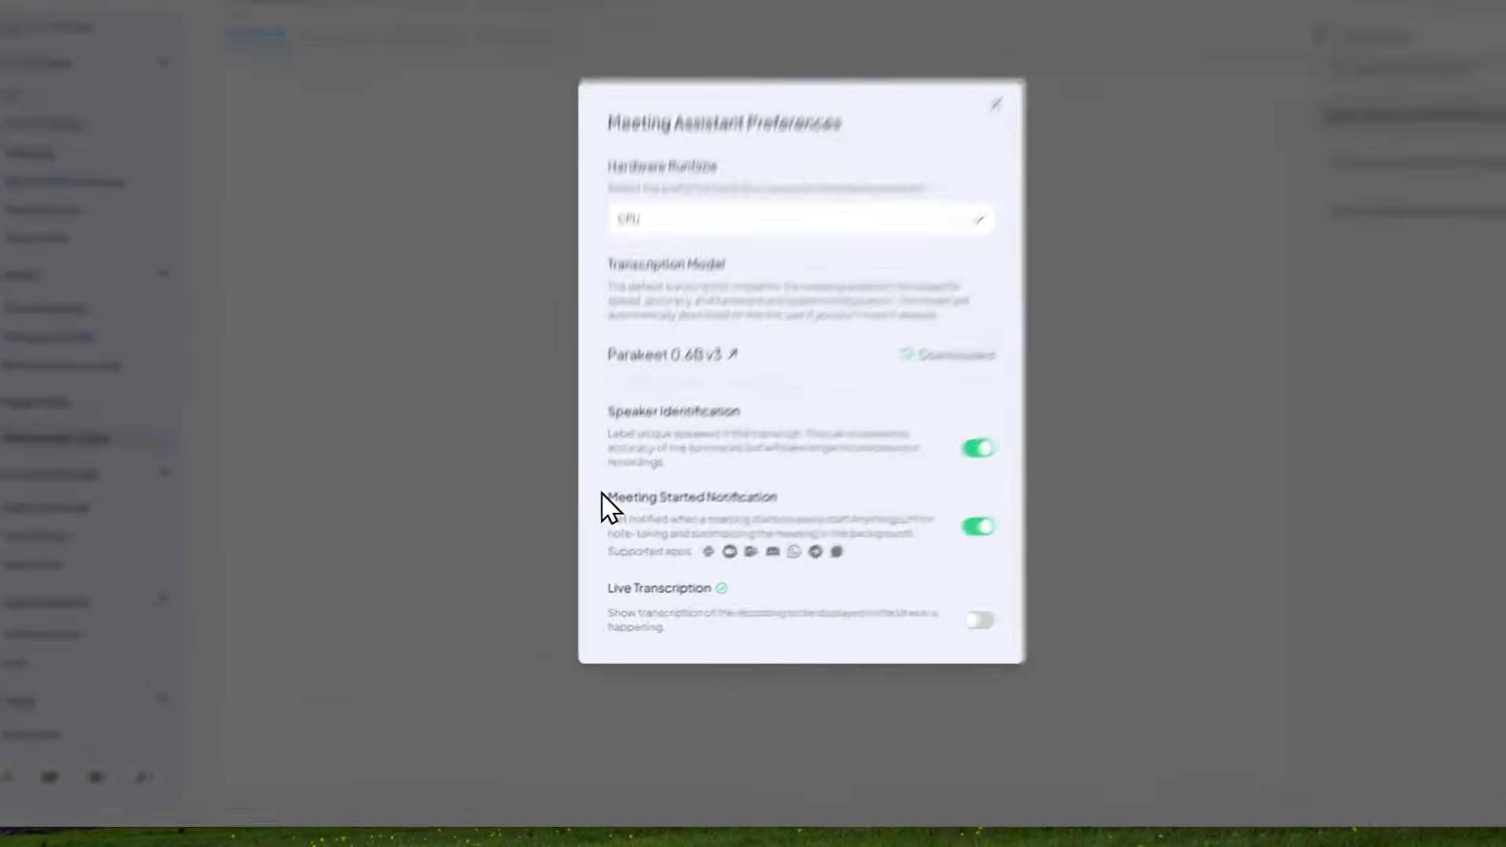
pyautogui.moveTo(600, 531); pyautogui.dragTo(729, 531)
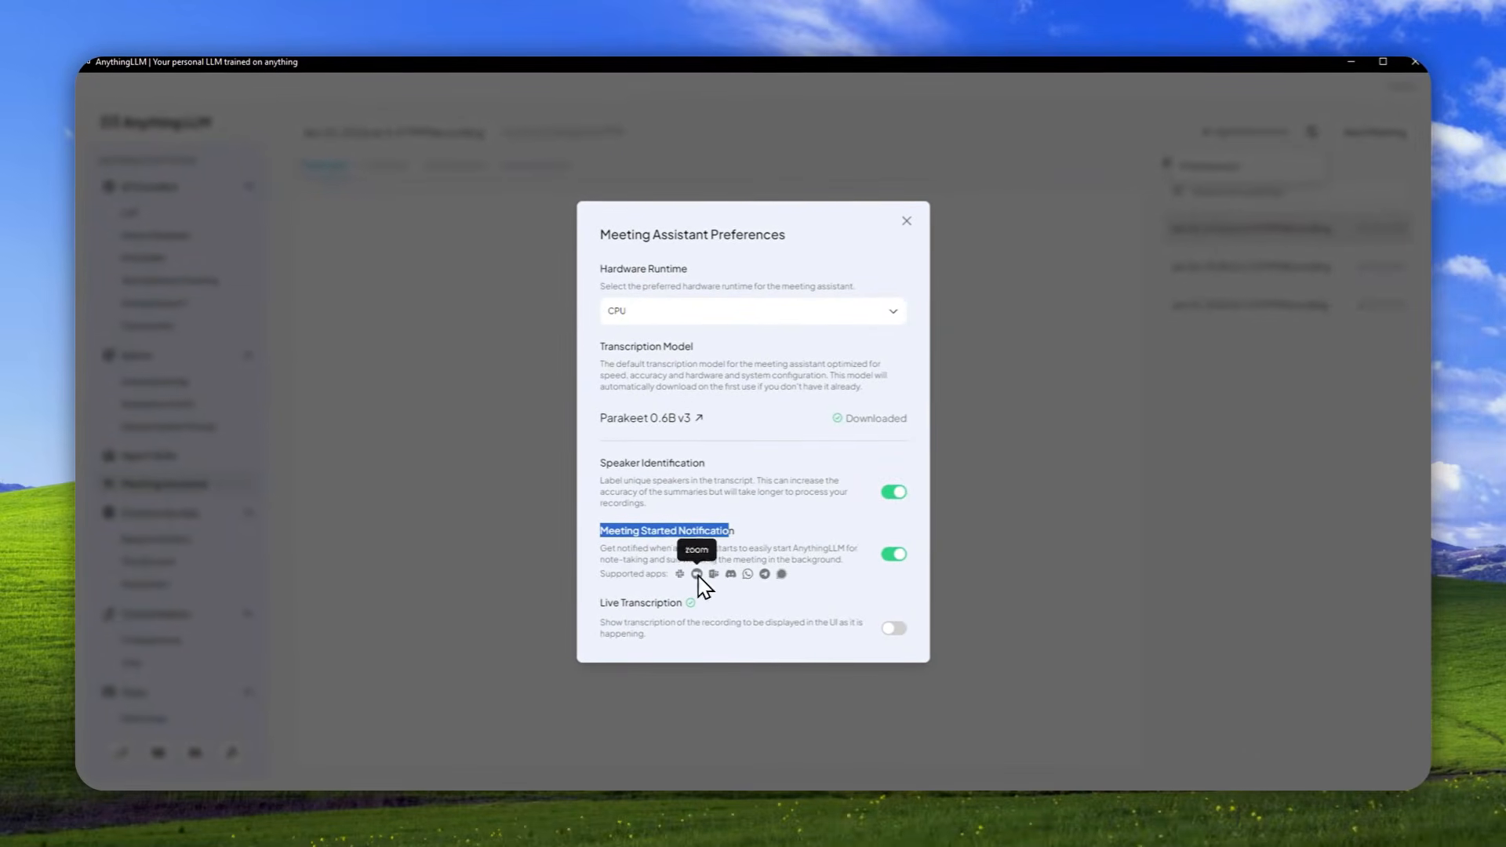
pyautogui.click(696, 574)
pyautogui.click(712, 571)
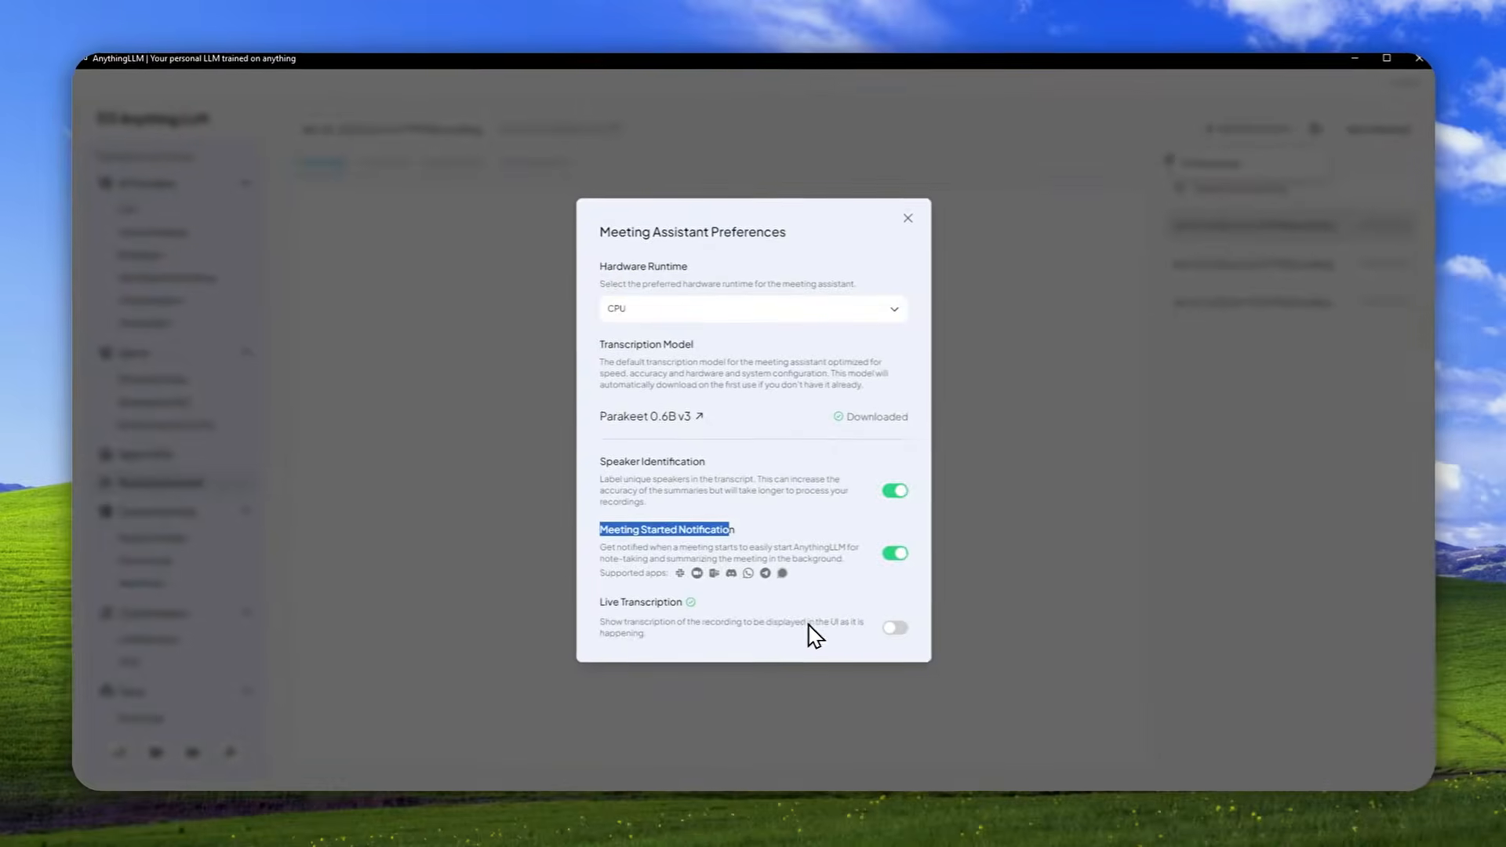
pyautogui.click(886, 639)
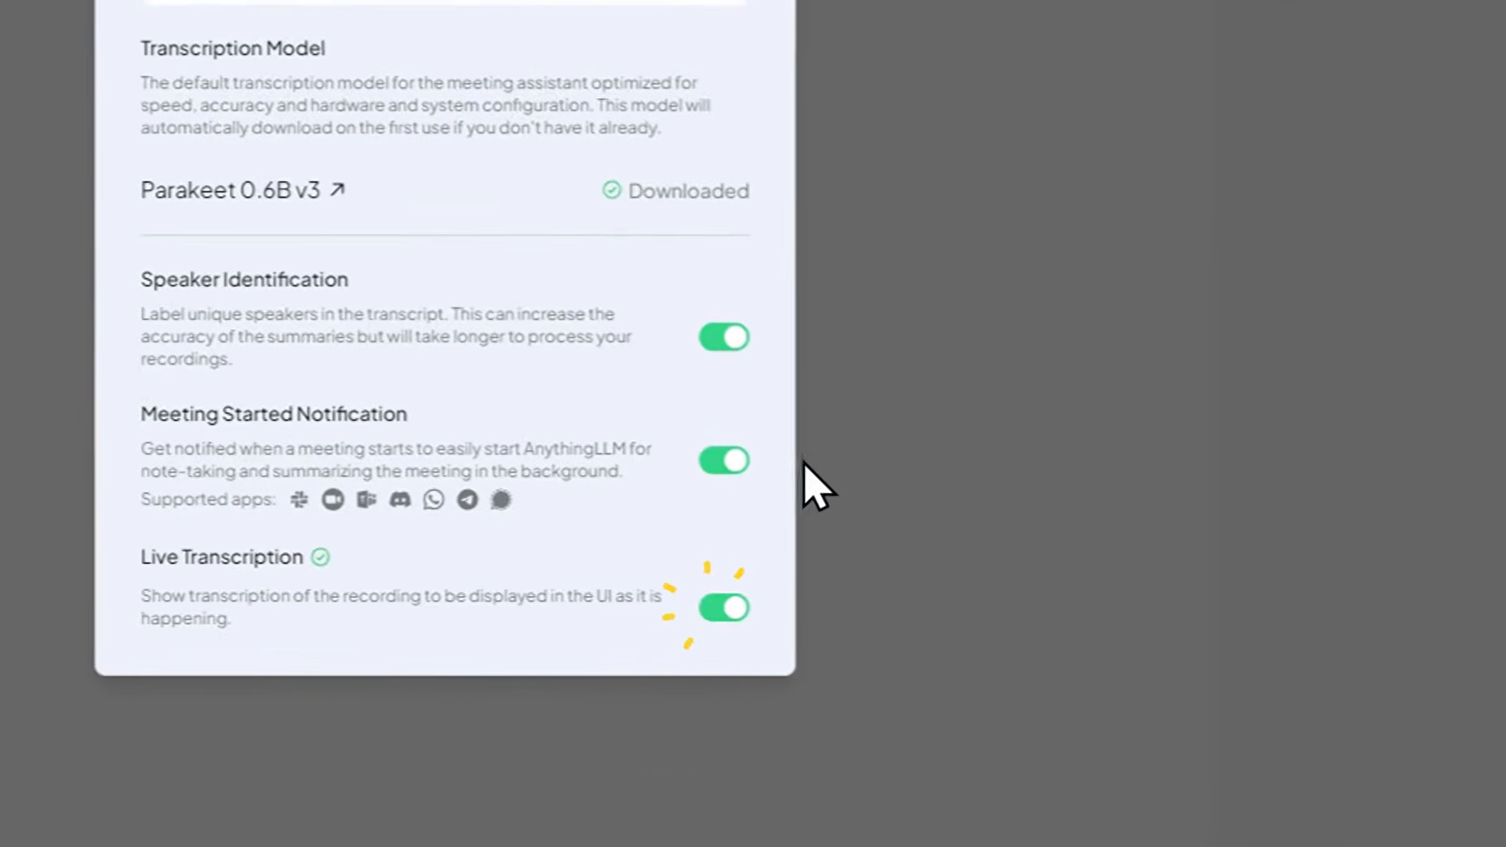
pyautogui.click(776, 278)
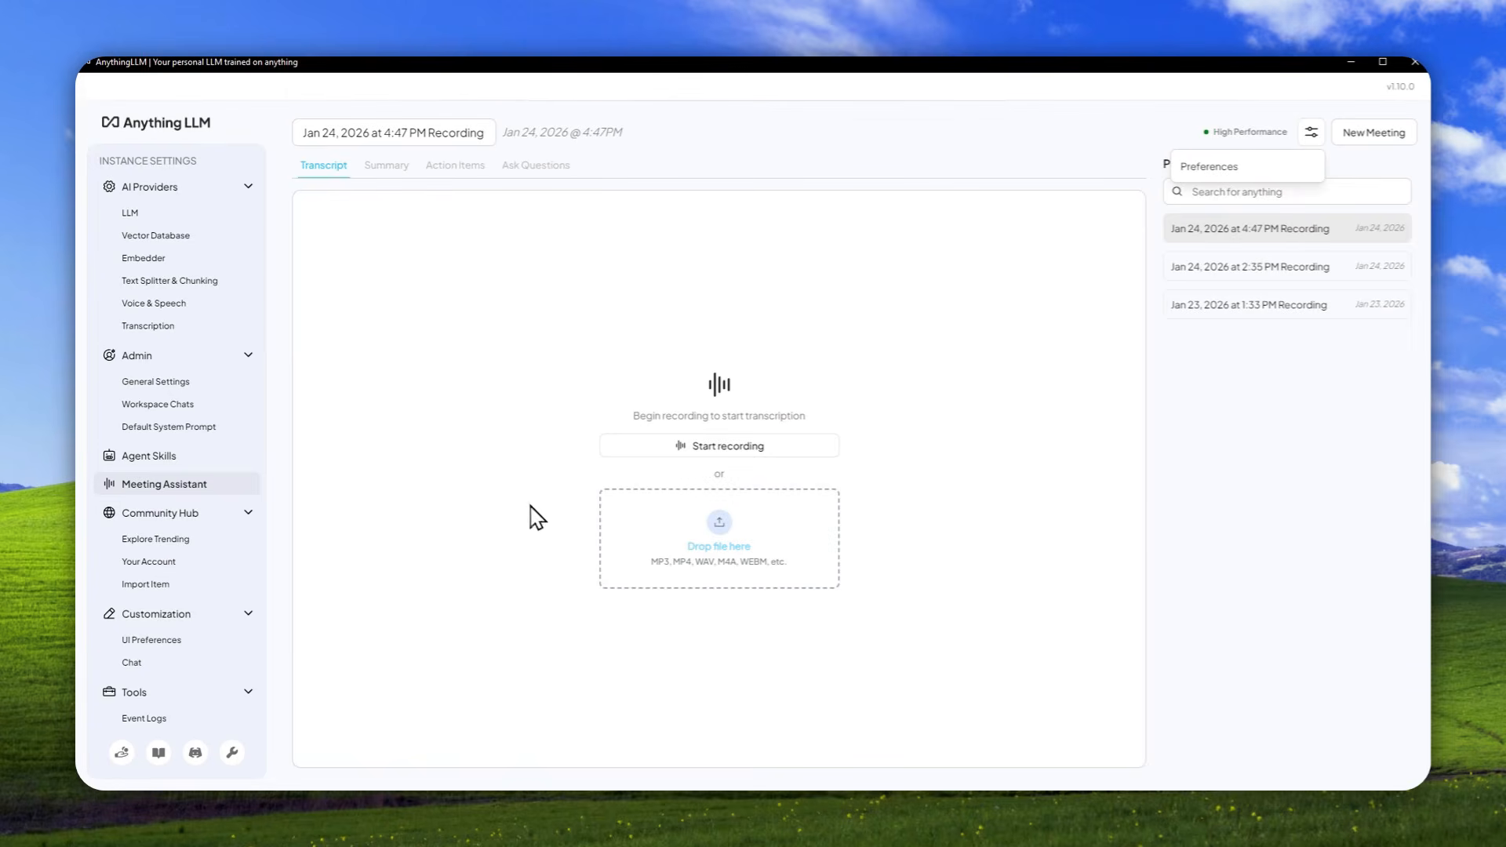
# Start recording the meeting and switch to the Perplexity page "What is GPU shortage?" in Chrome.
pyautogui.click(684, 451)
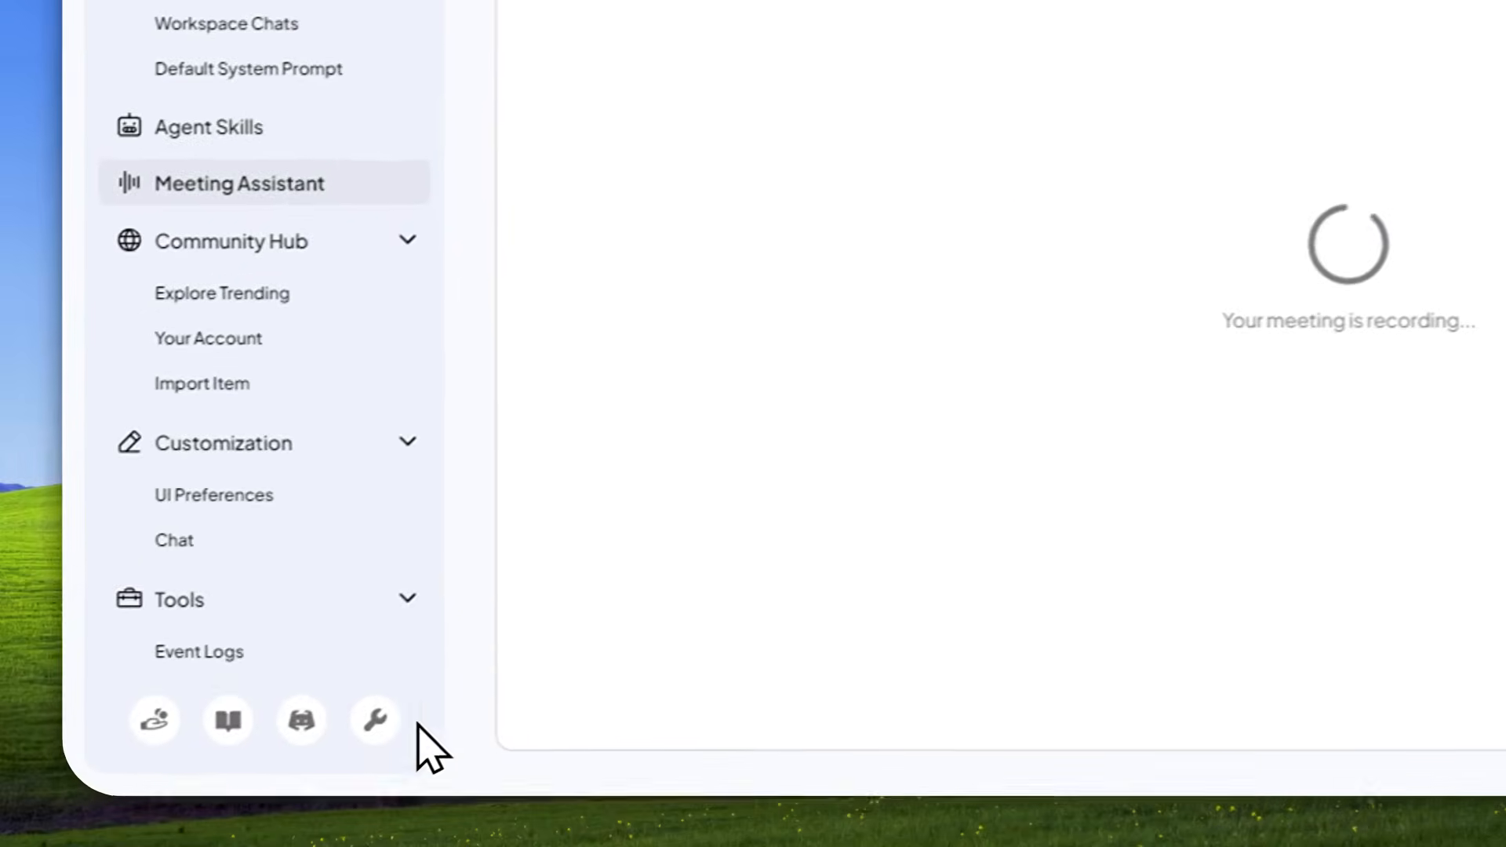
pyautogui.moveTo(346, 810)
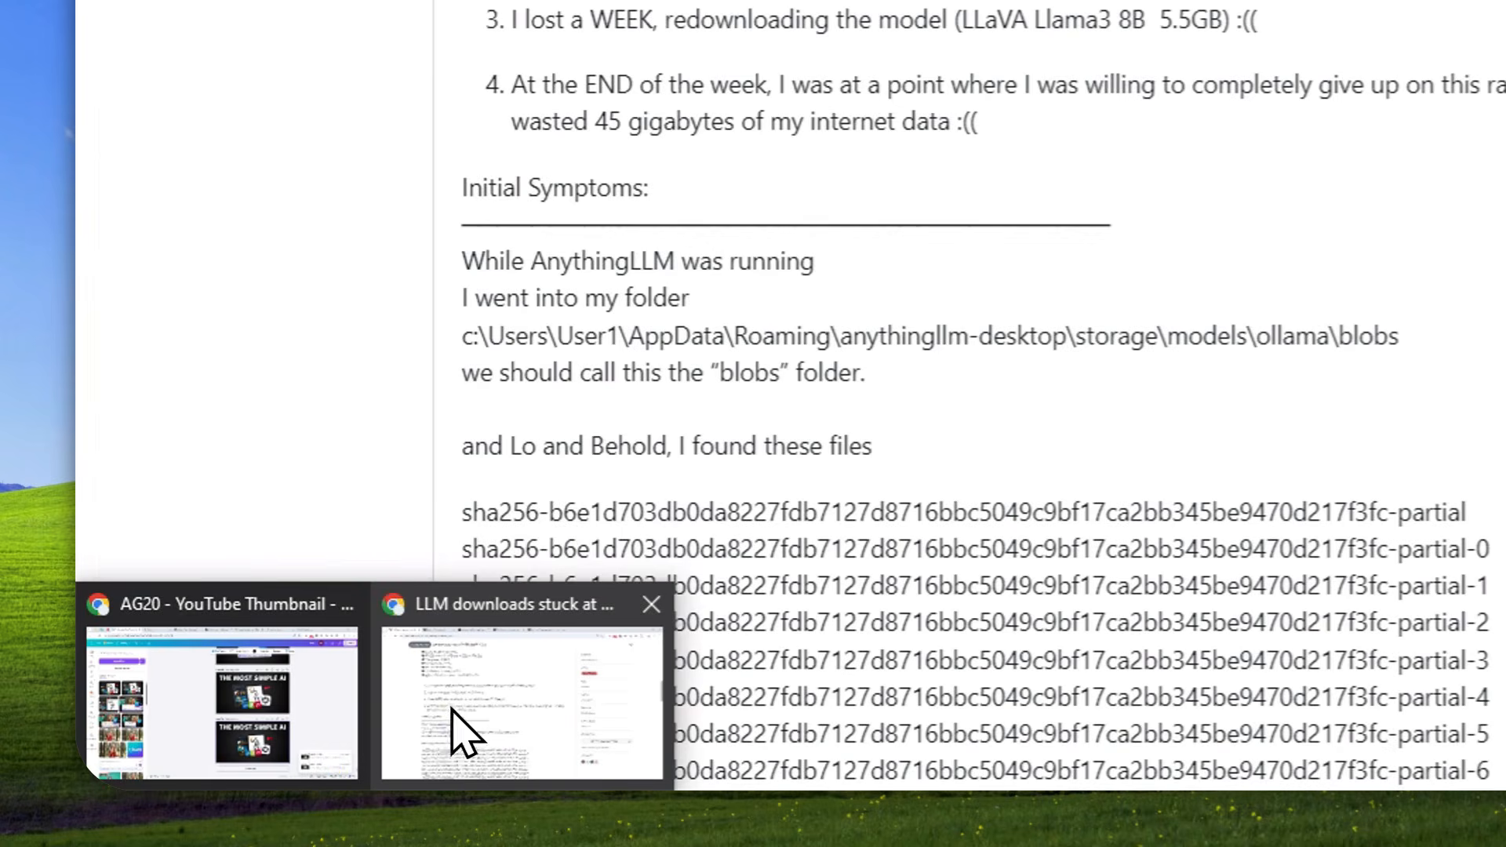
pyautogui.click(463, 733)
pyautogui.click(439, 67)
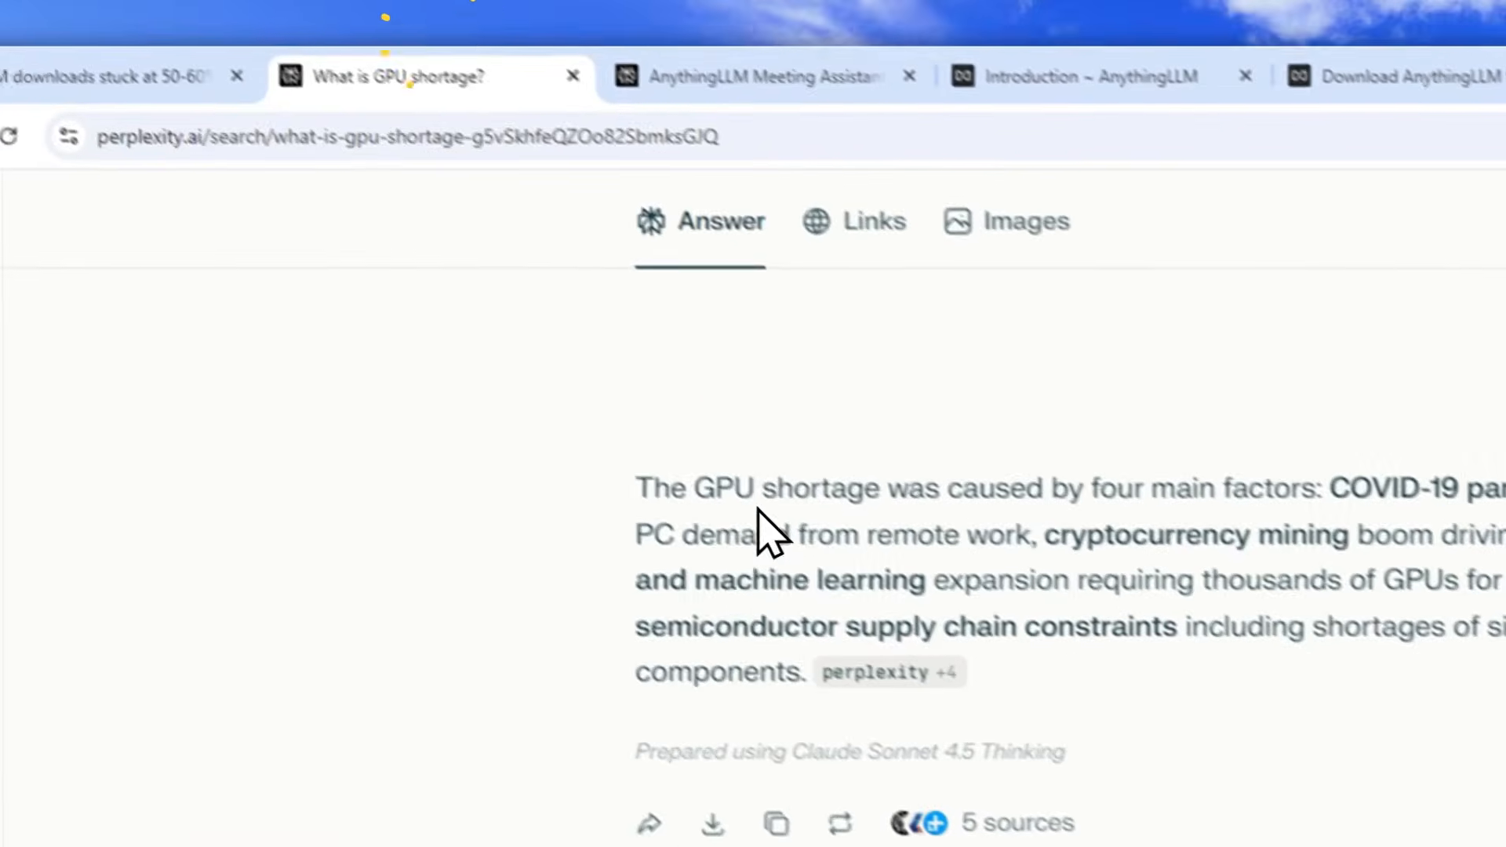
# Read through the shortened Perplexity answer on the main causes of the GPU shortage while the meeting records.
pyautogui.click(639, 494)
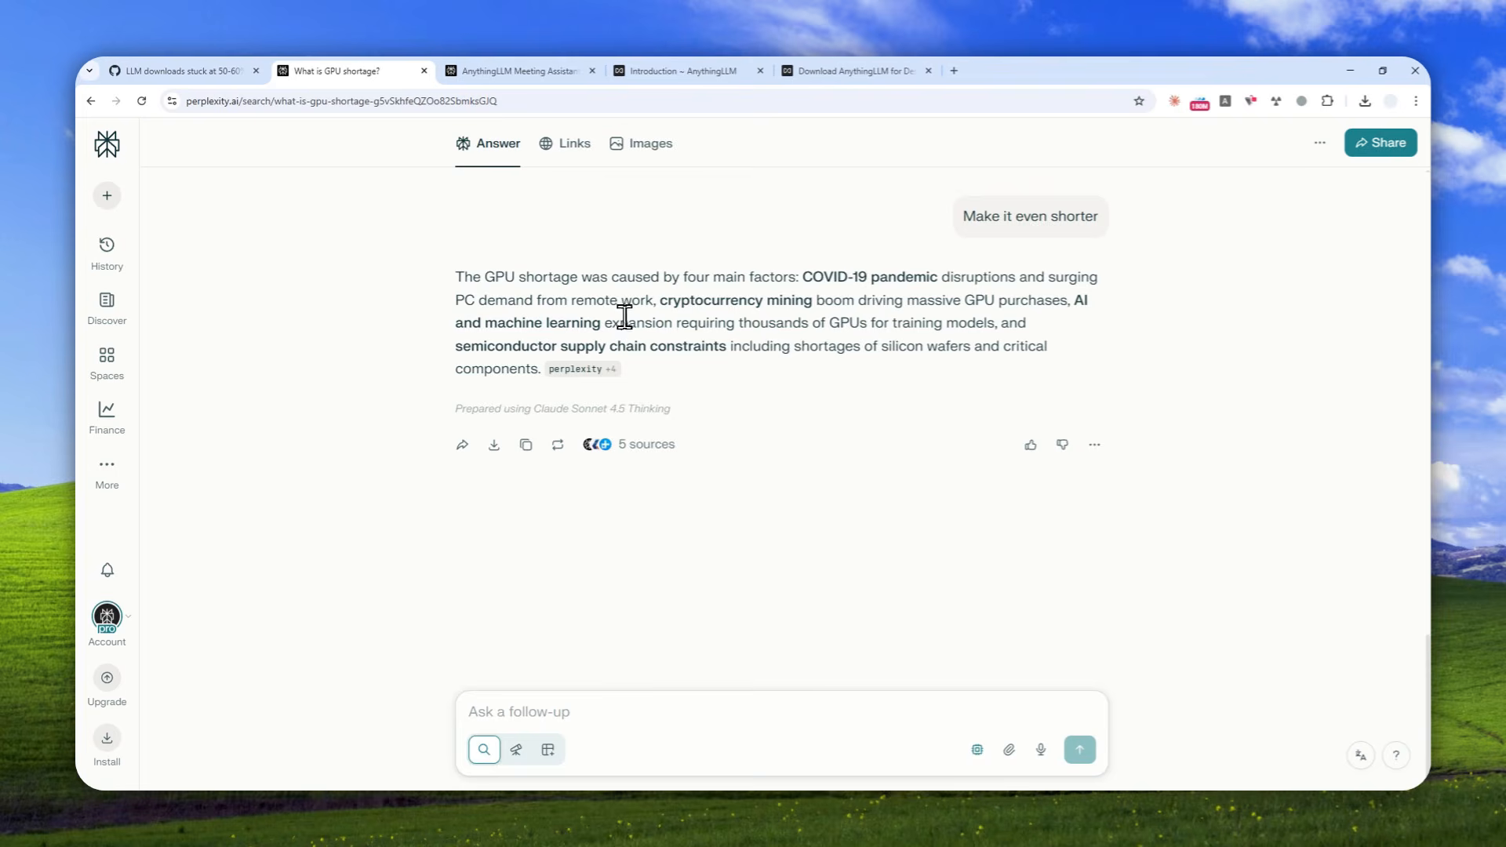
pyautogui.click(694, 300)
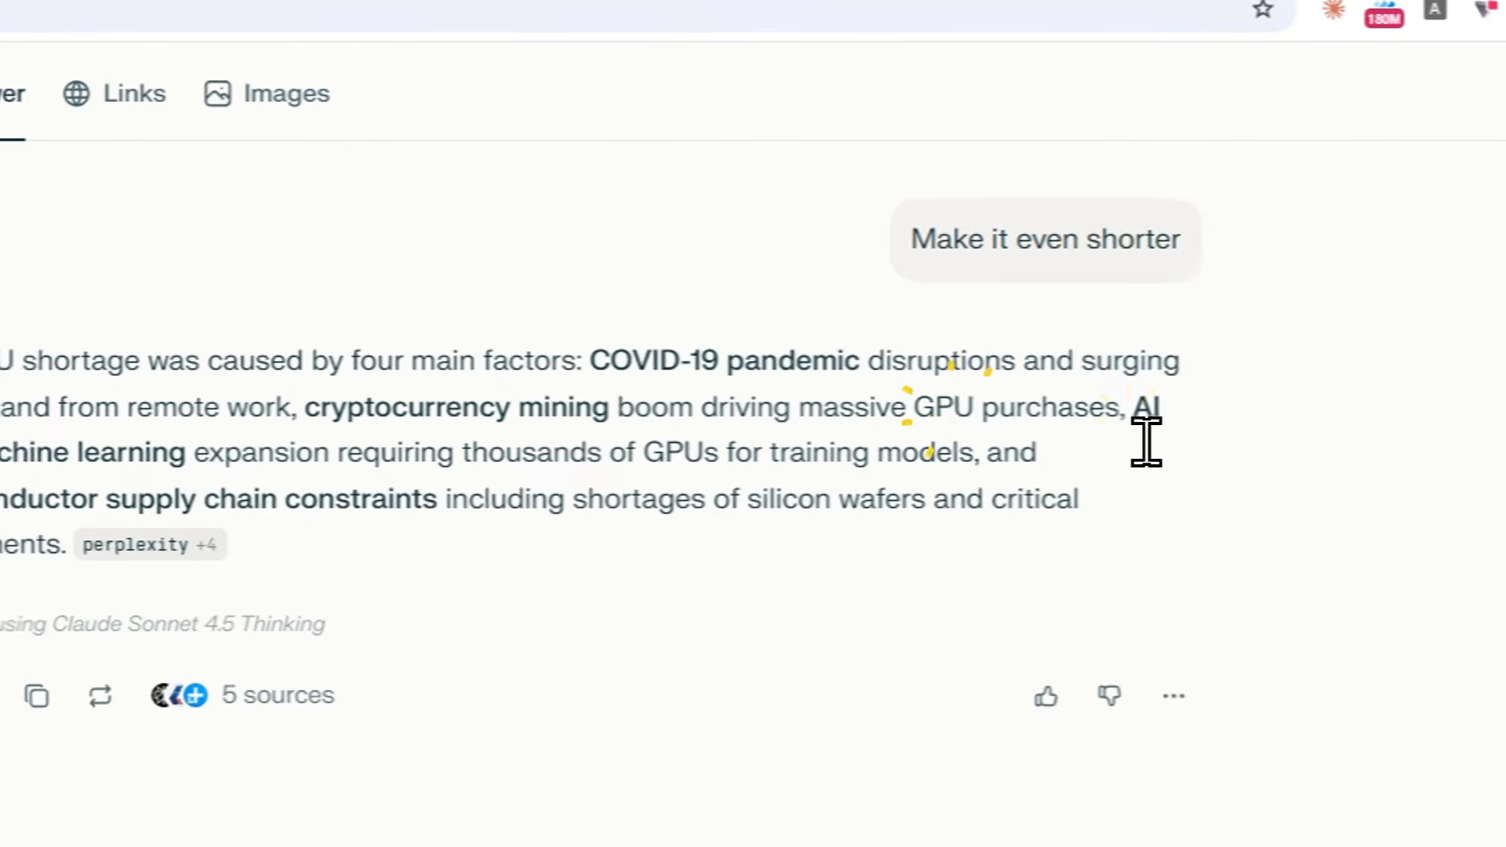
pyautogui.click(543, 431)
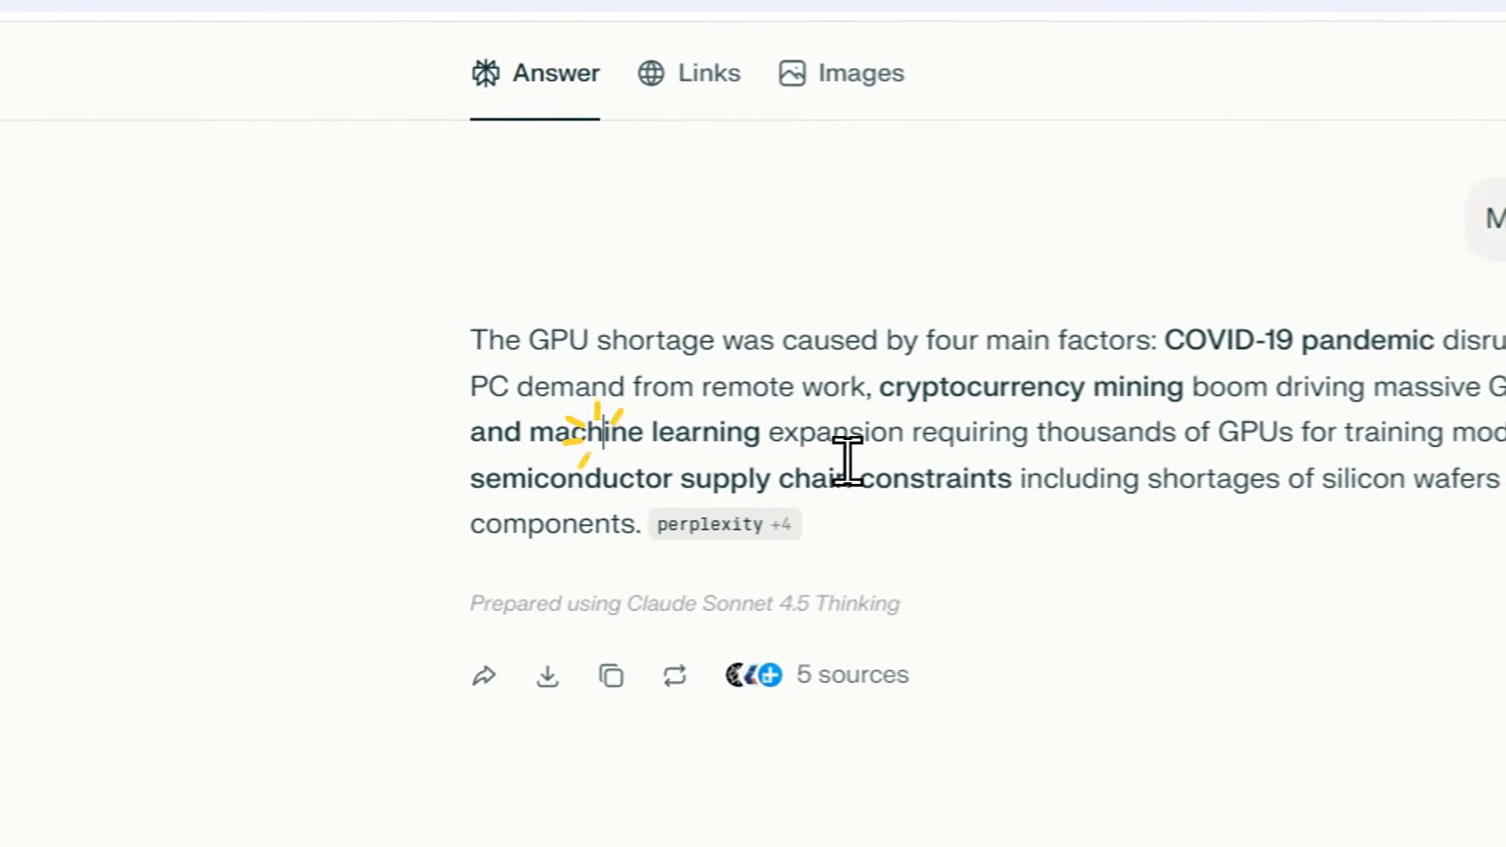
pyautogui.click(1068, 433)
pyautogui.click(1006, 441)
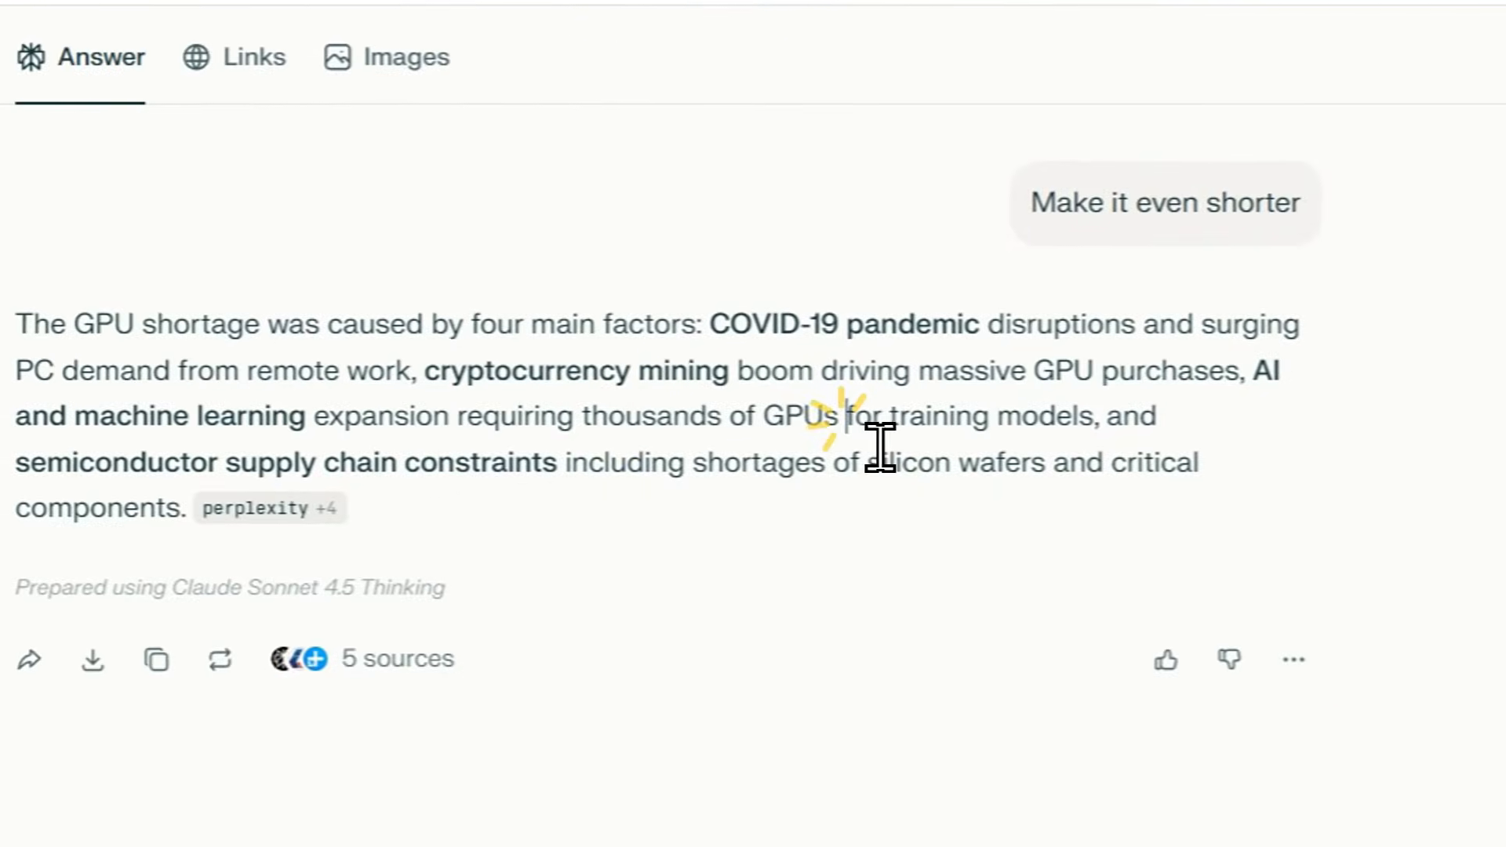
pyautogui.click(1087, 428)
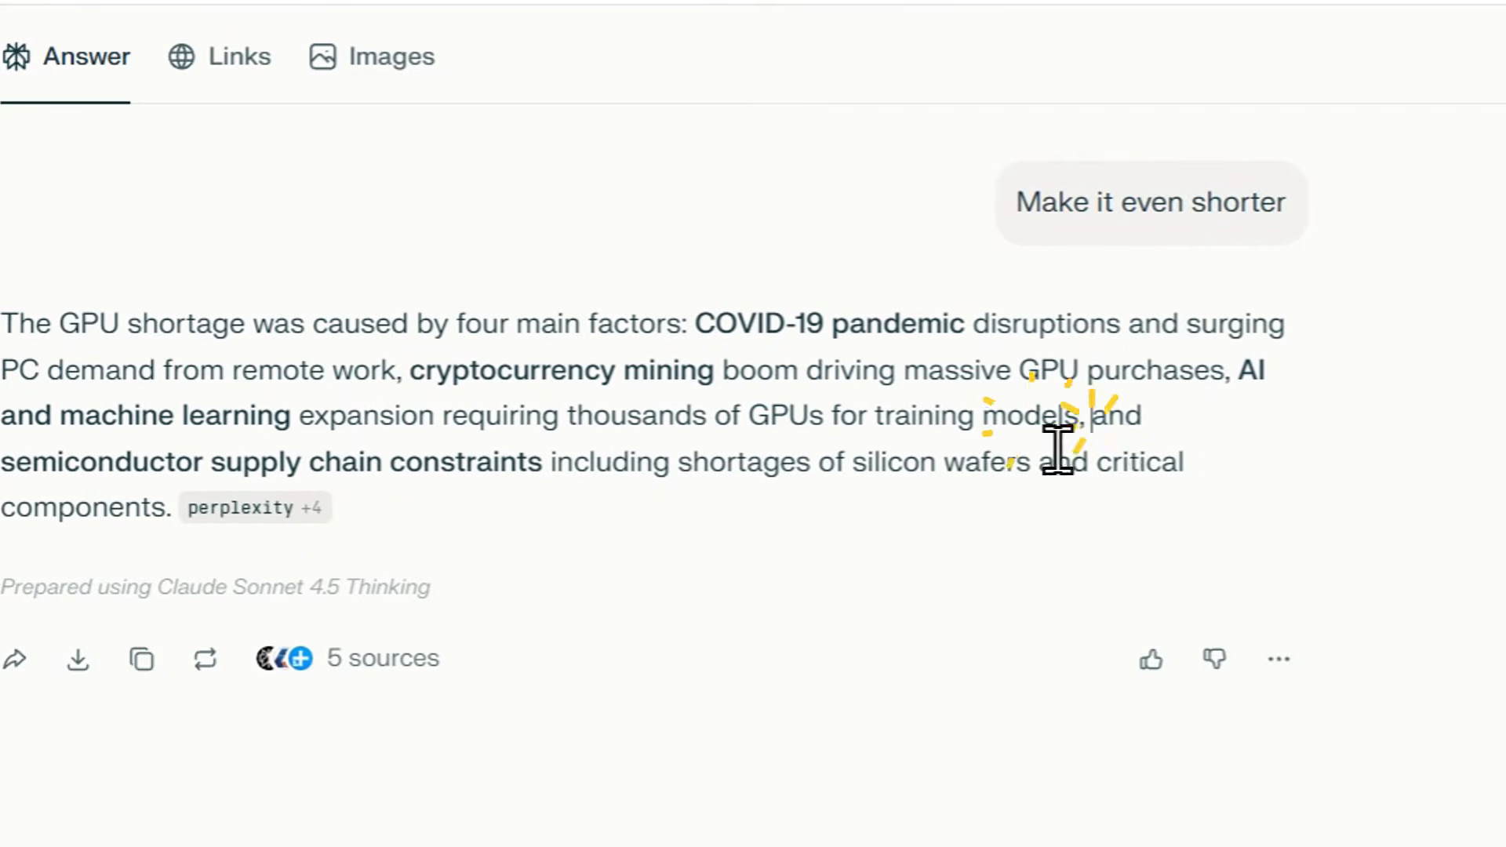
pyautogui.click(113, 463)
pyautogui.click(717, 429)
pyautogui.click(779, 430)
pyautogui.click(908, 432)
pyautogui.click(1181, 432)
pyautogui.click(1354, 433)
pyautogui.click(1430, 435)
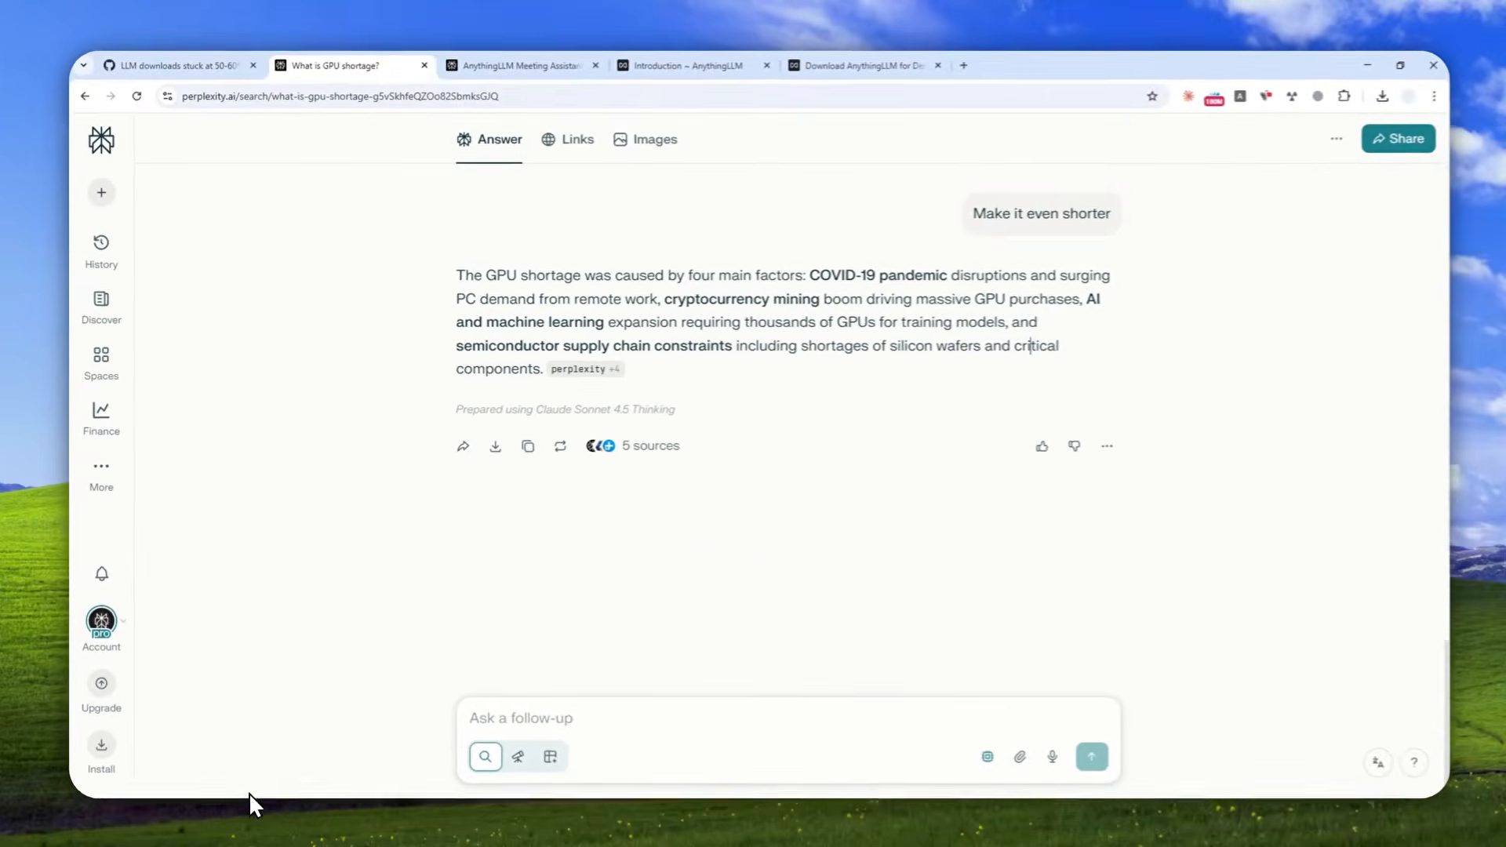
# Switch back to AnythingLLM and stop the meeting recording so it gets processed.
pyautogui.click(233, 807)
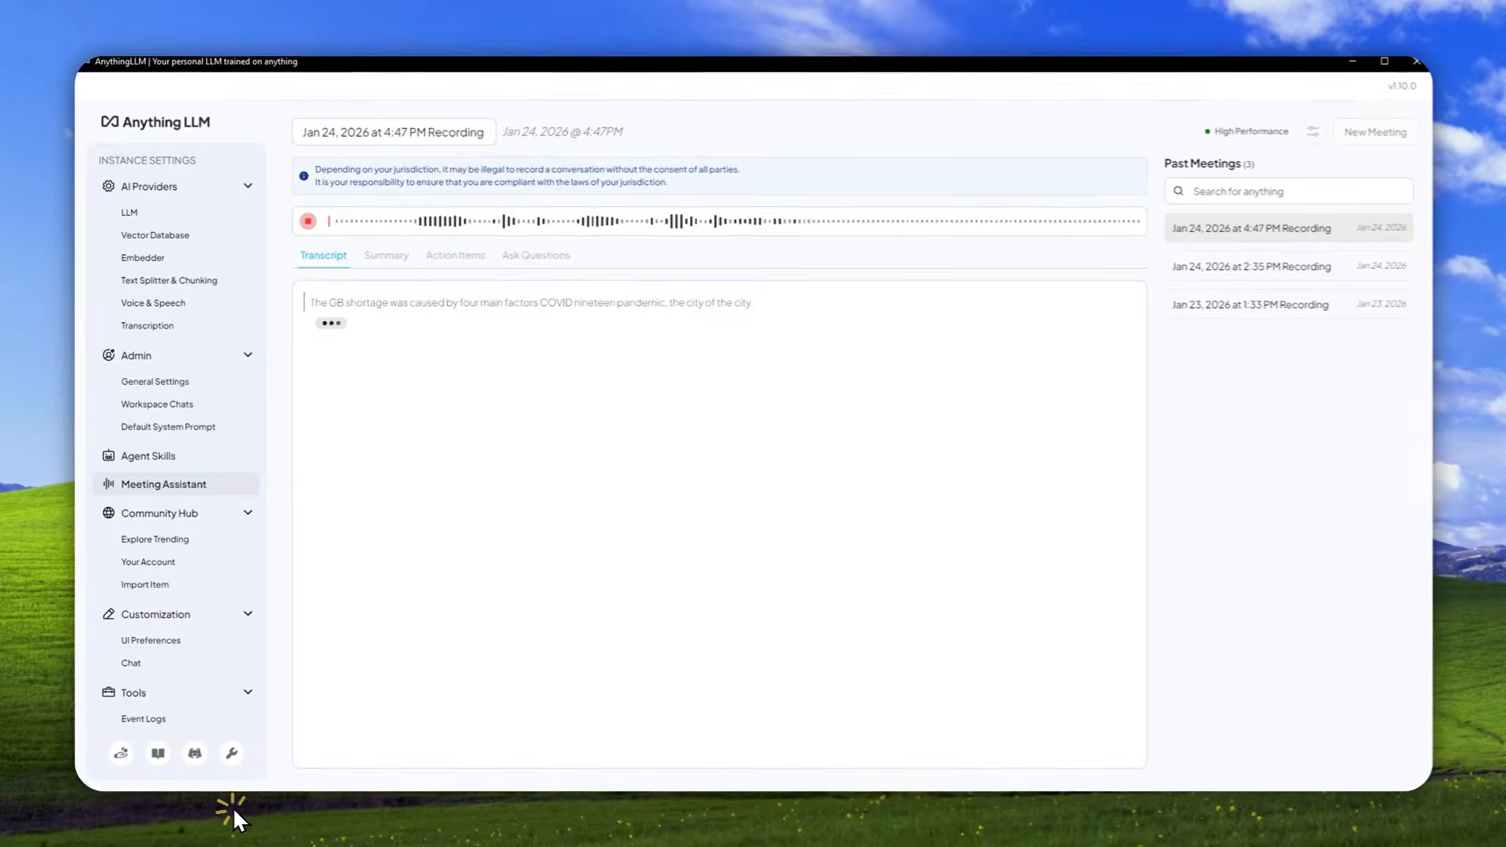
pyautogui.click(308, 221)
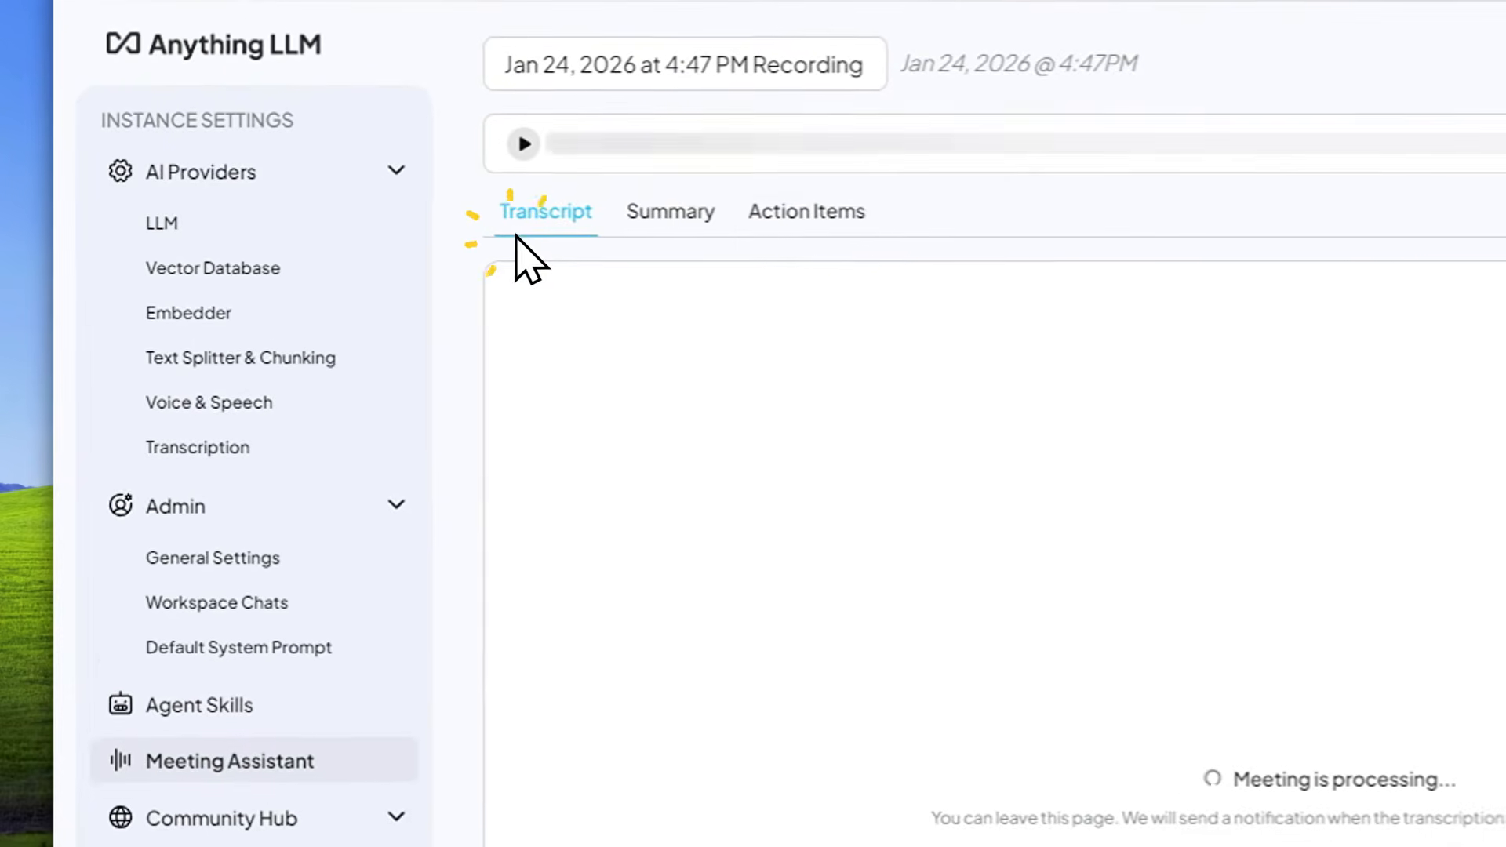